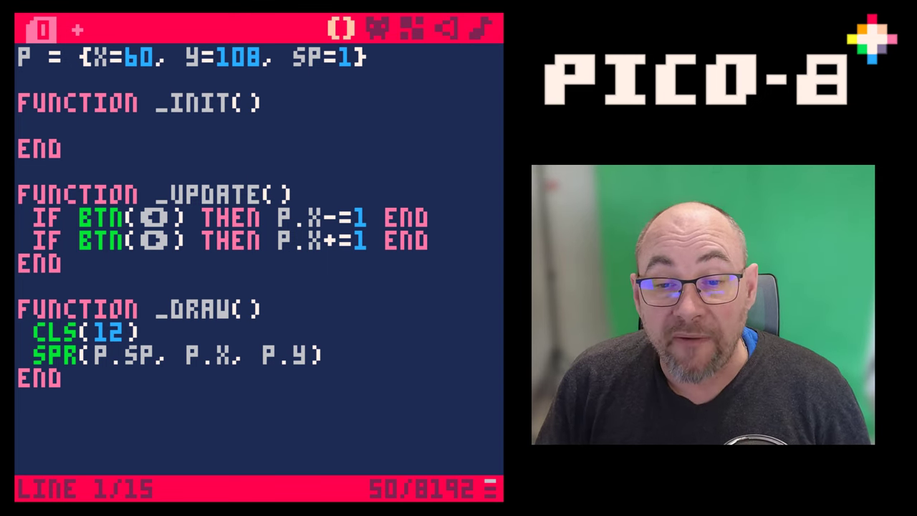
- Run the game and steer the ship left and right to test its movement
key("ctrl+r")
key("Left")
key("Right")
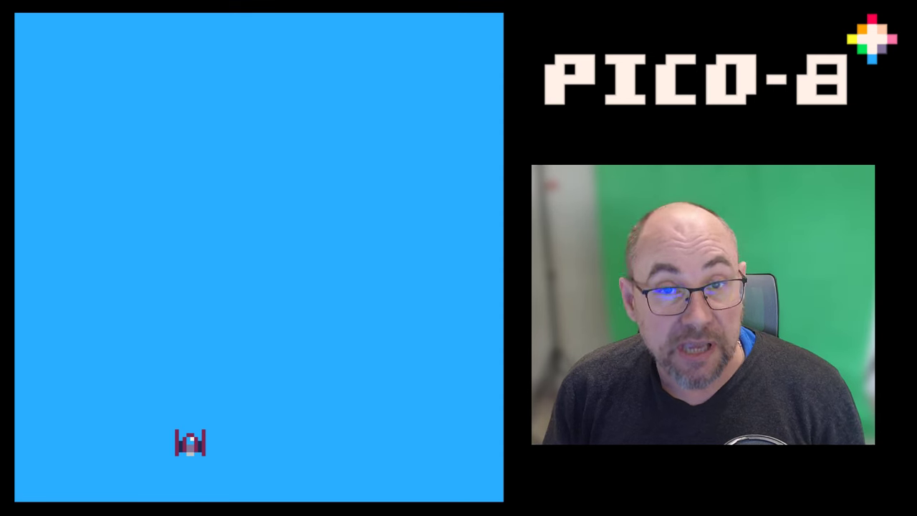
key("Left")
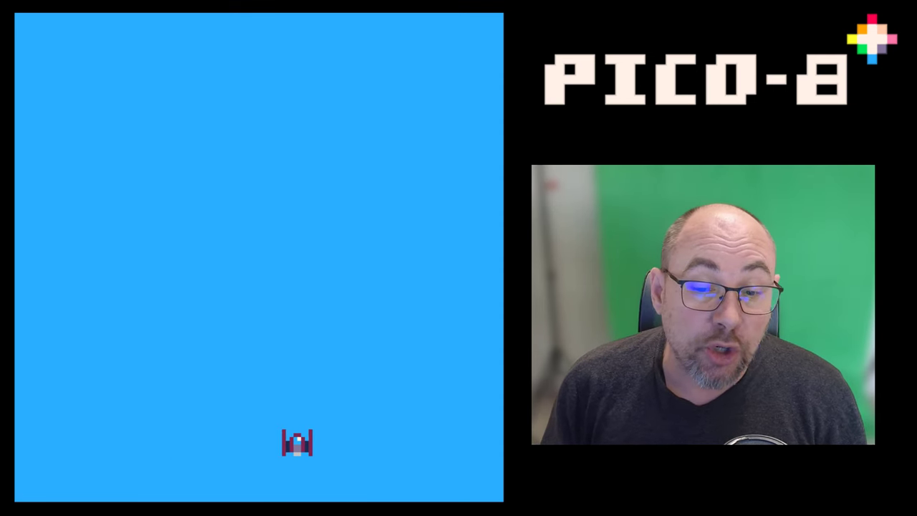
key("Right")
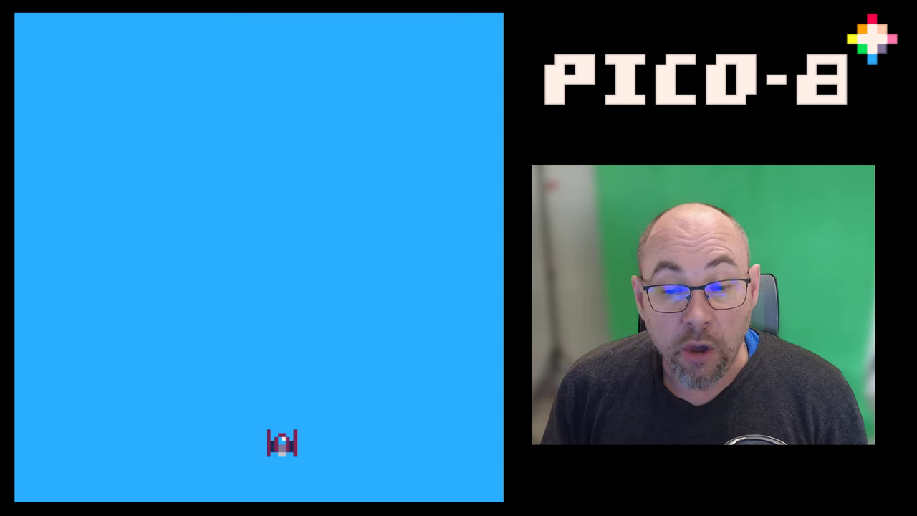
key("Left")
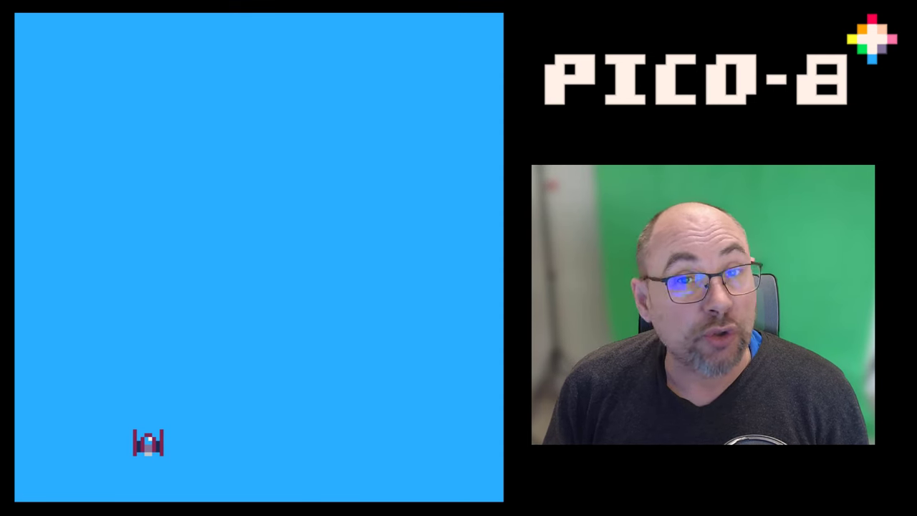
key("Right")
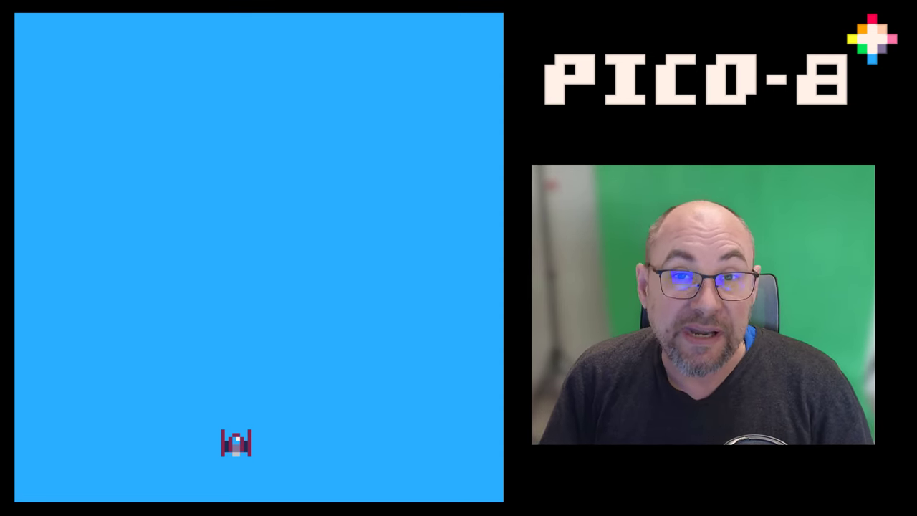
key("Escape")
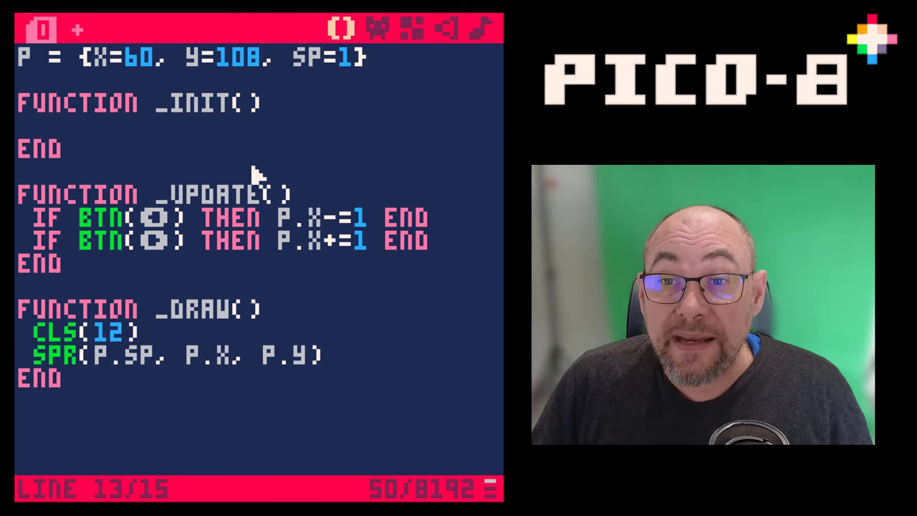
- Draw a yellow square bullet in the centre of sprite 002
left_click(377, 30)
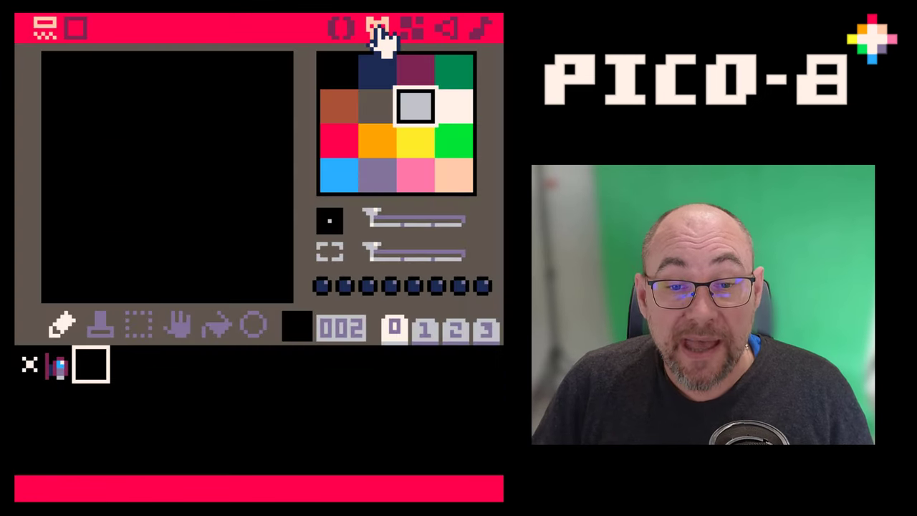
left_click(60, 374)
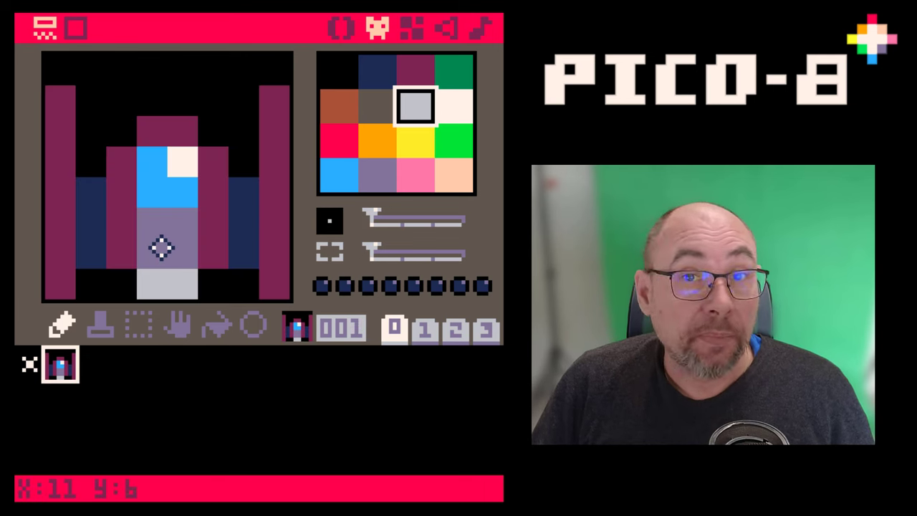
left_click(93, 368)
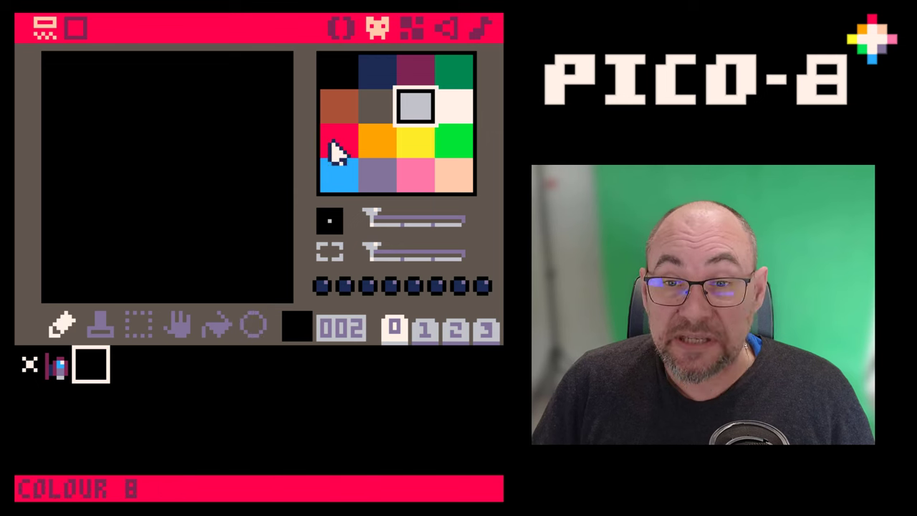
left_click(405, 147)
mouse_move(141, 186)
left_mouse_down()
mouse_move(164, 205)
mouse_move(182, 180)
mouse_move(153, 179)
left_mouse_up()
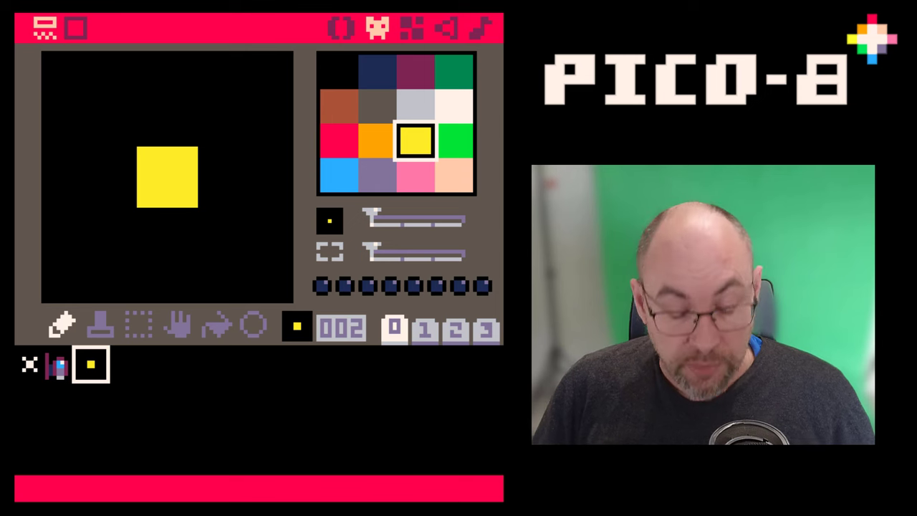
left_click(340, 27)
- Declare the bullet table B = {} on line 2 below the player table, adding a blank line
left_click(46, 80)
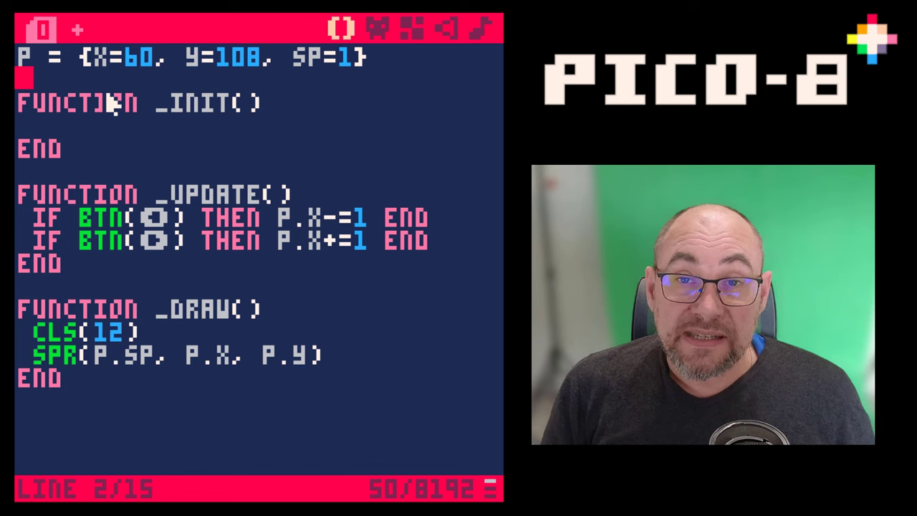
type("B= ")
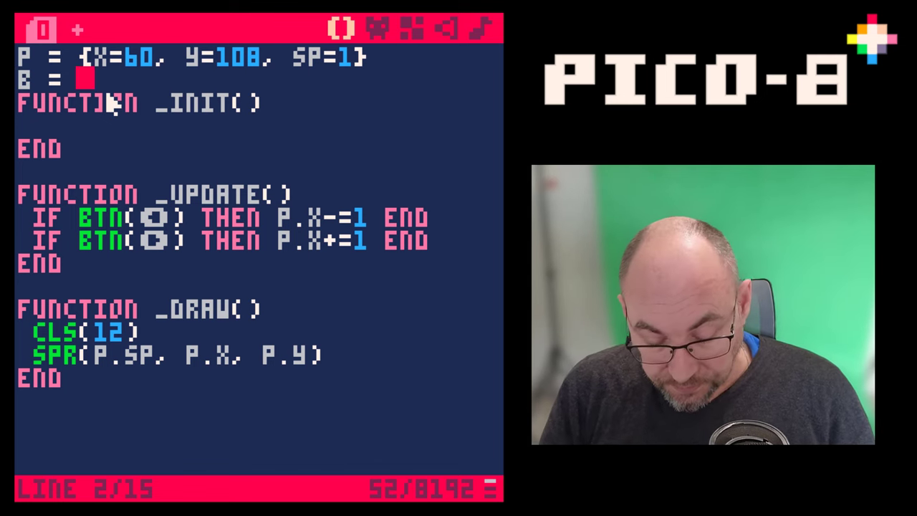
type("{}")
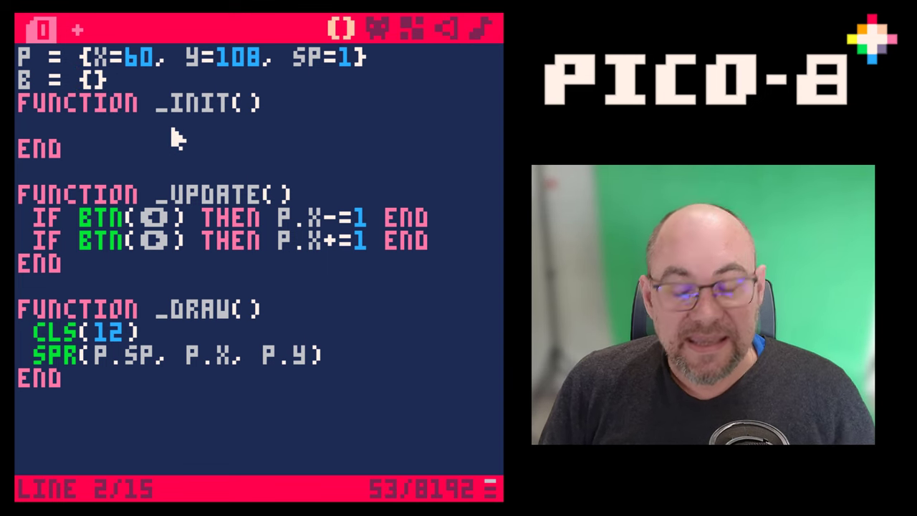
key("Return")
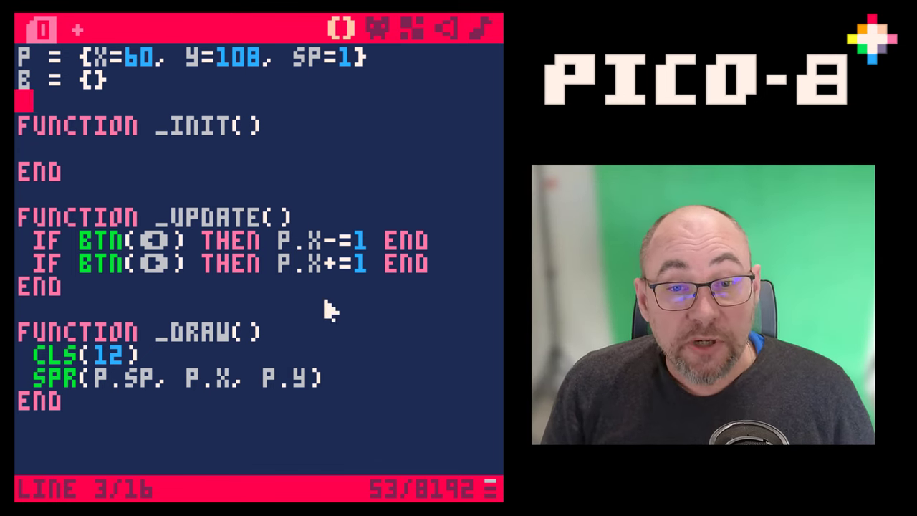
- Add an IF BTNP(❎) THEN fire check after the right-movement line
left_click(439, 271)
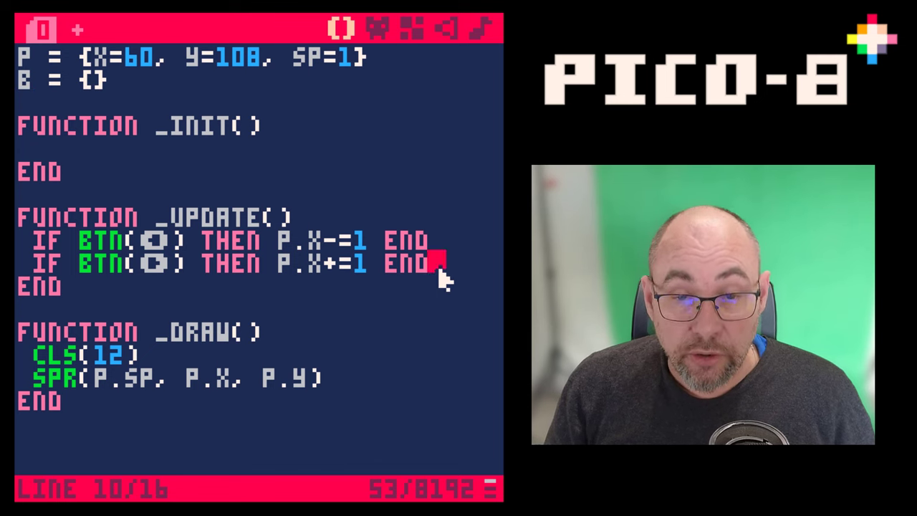
key("Return")
key("Return")
type("IF ")
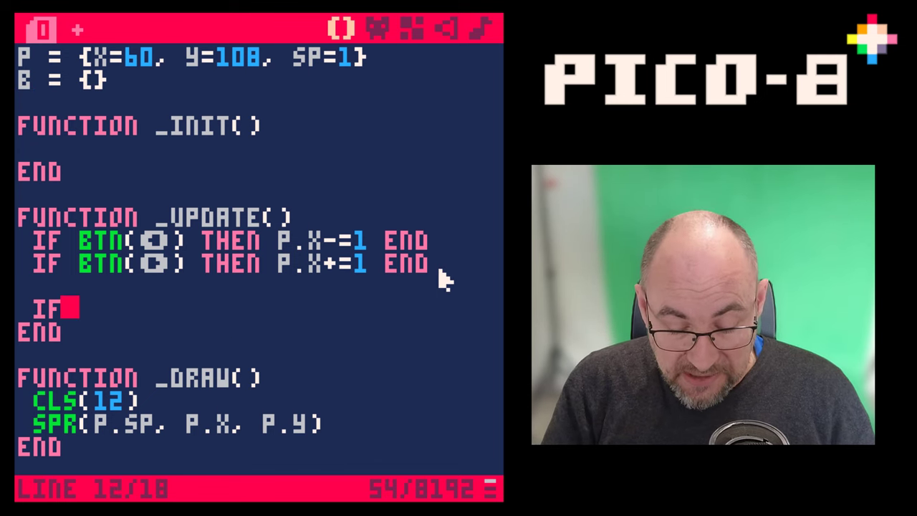
type("BTNP")
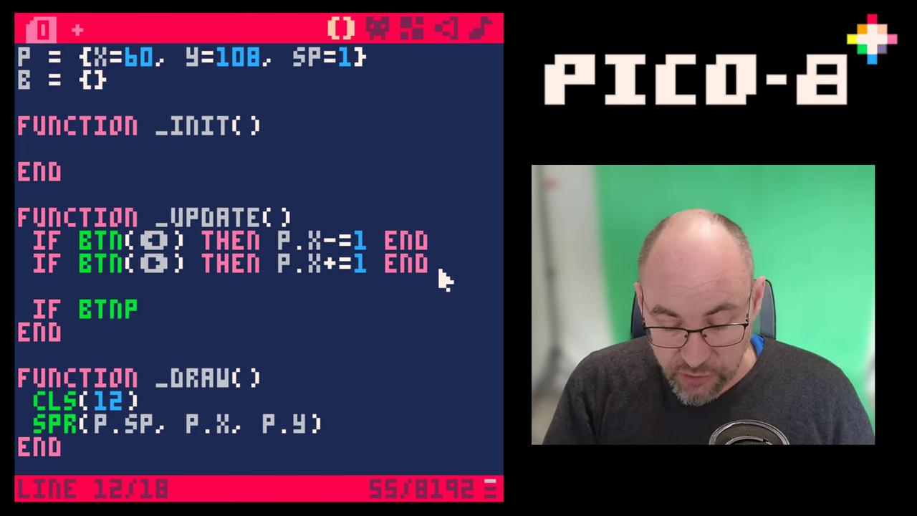
type("(")
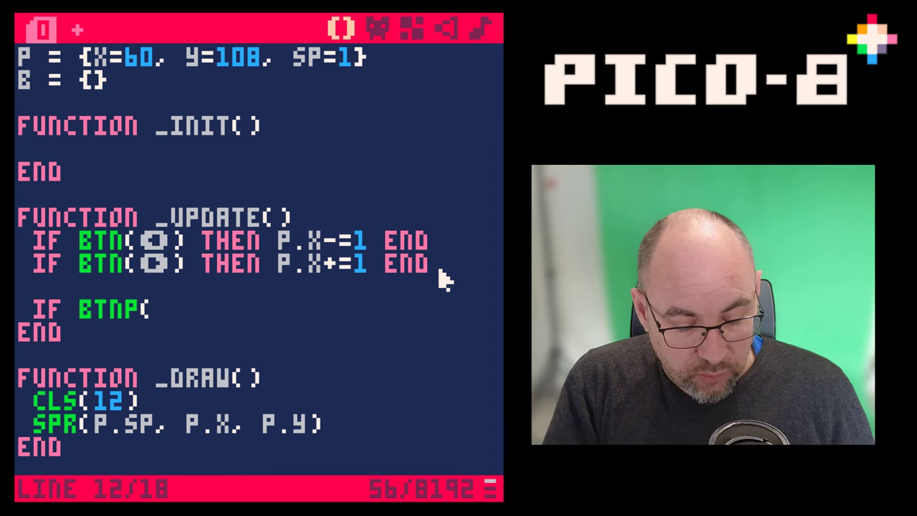
key("shift+x")
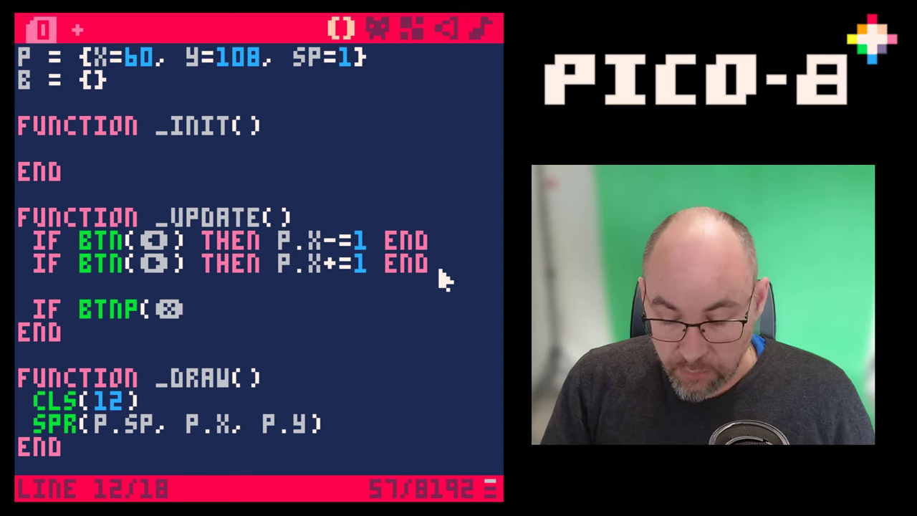
type(")")
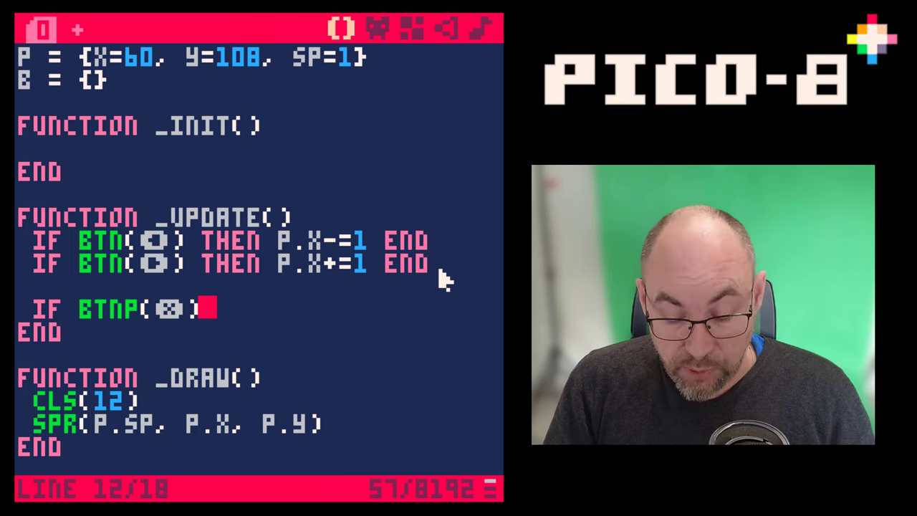
type(" then")
key("Return")
type("END")
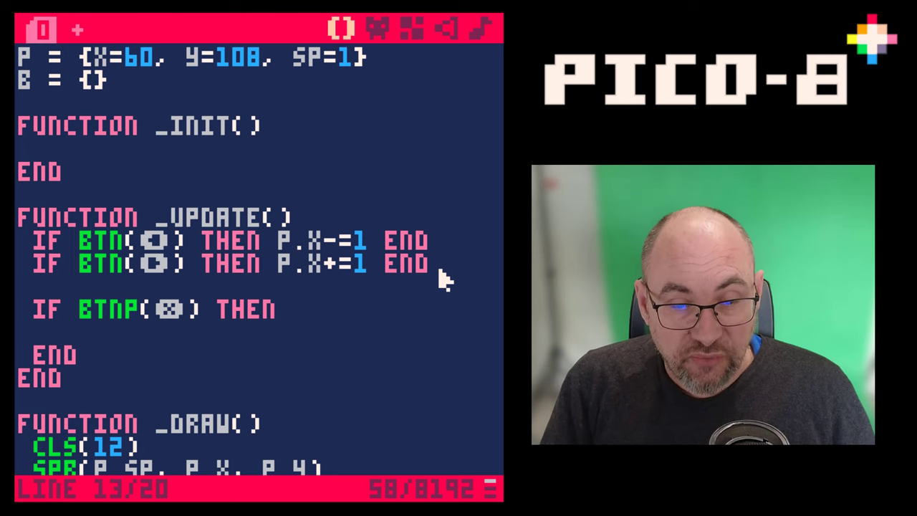
- Inside the fire check, add a bullet {x=p.x, y=p.y, sp=2} to B and save the cart
type("ADD(")
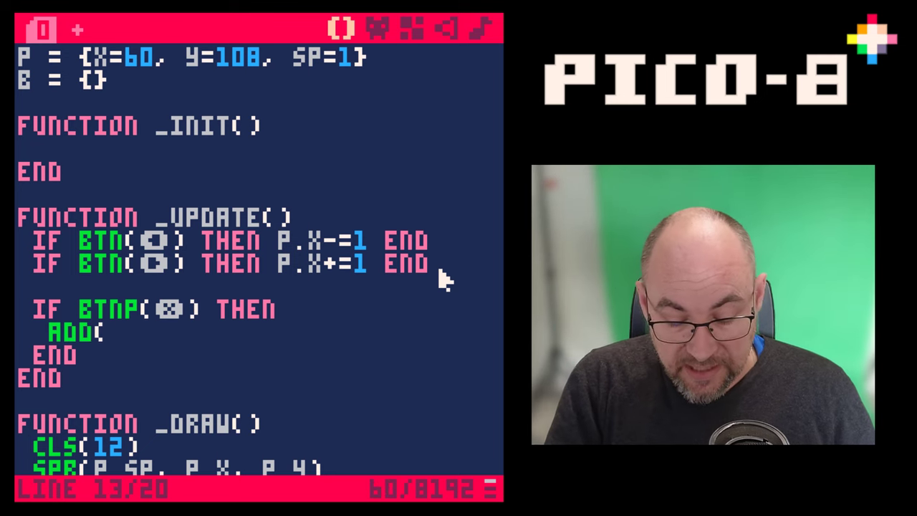
type("B")
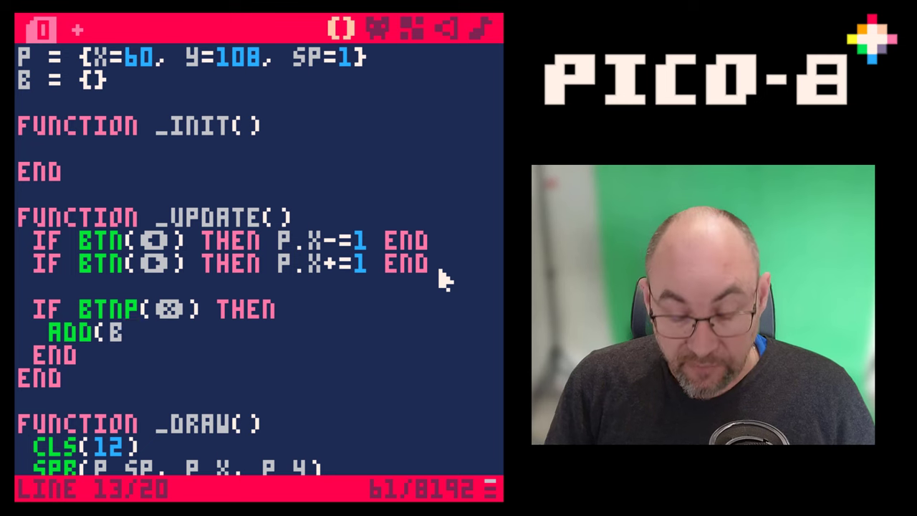
type(", ")
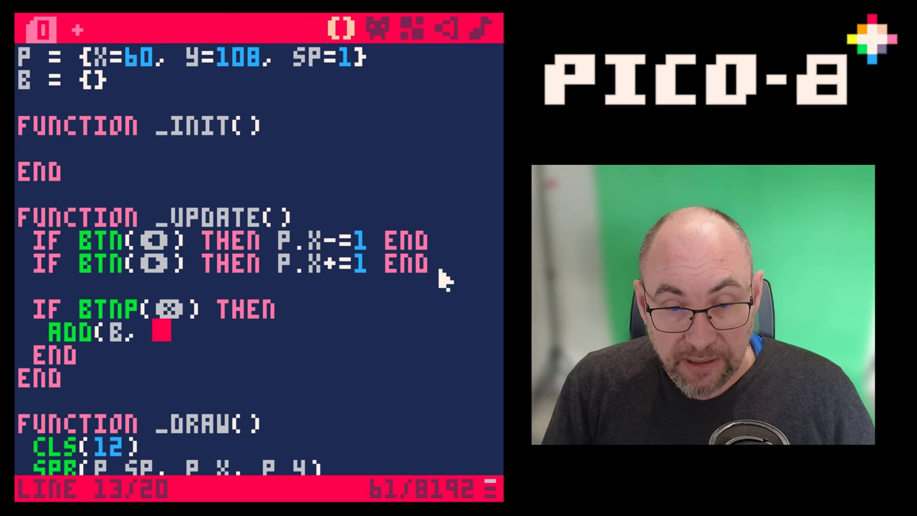
type("BUL")
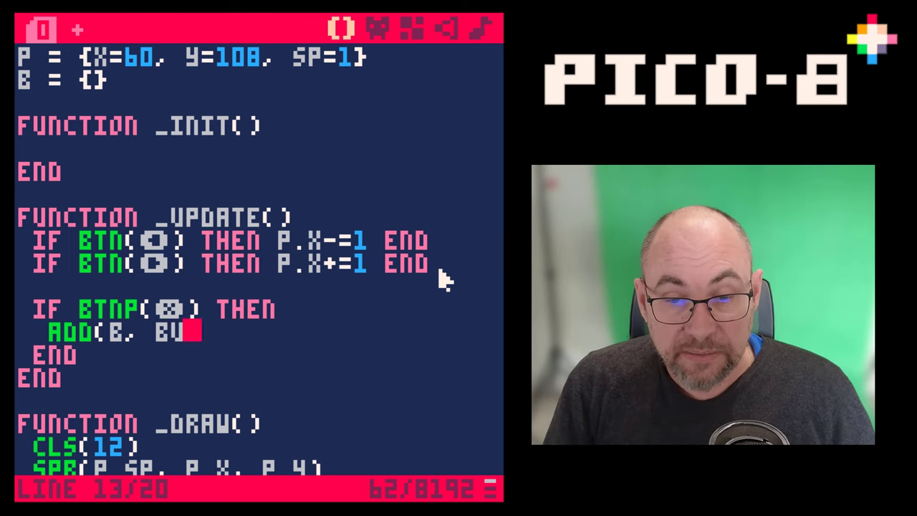
key("BackSpace")
key("BackSpace")
type("{")
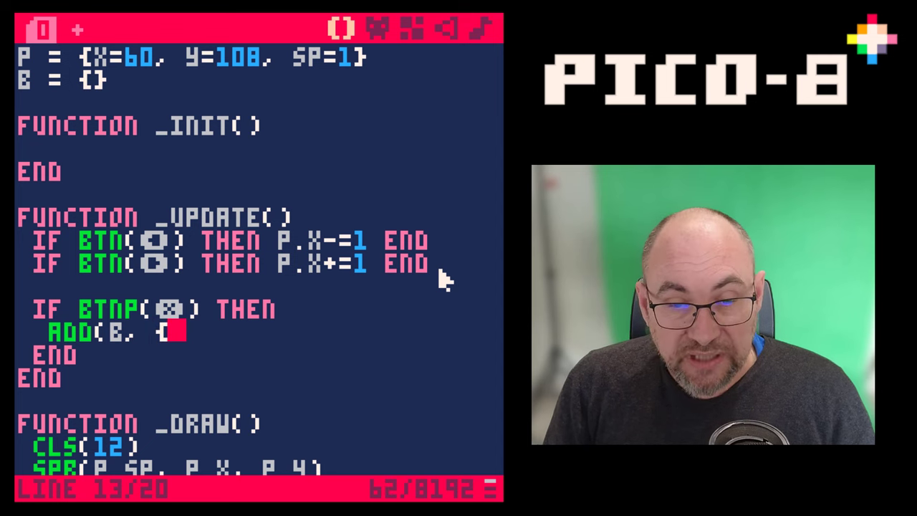
type("}")
key("Left")
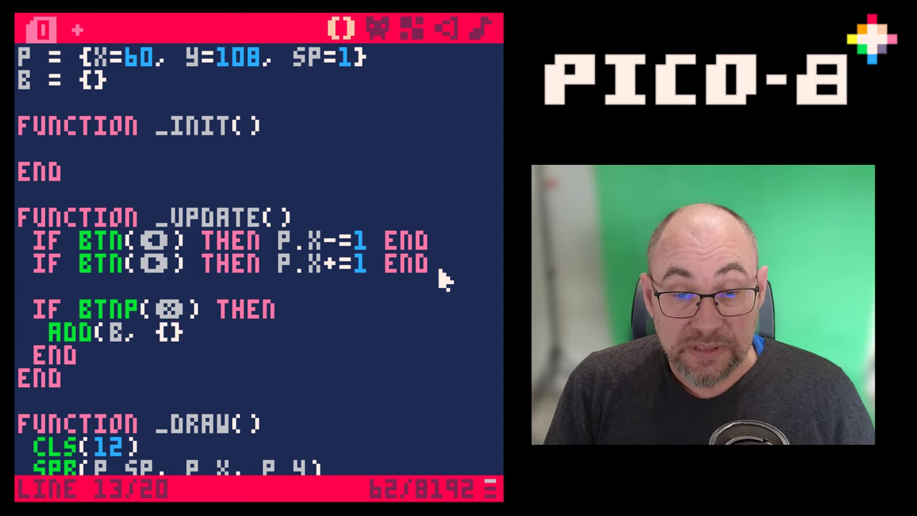
type("x")
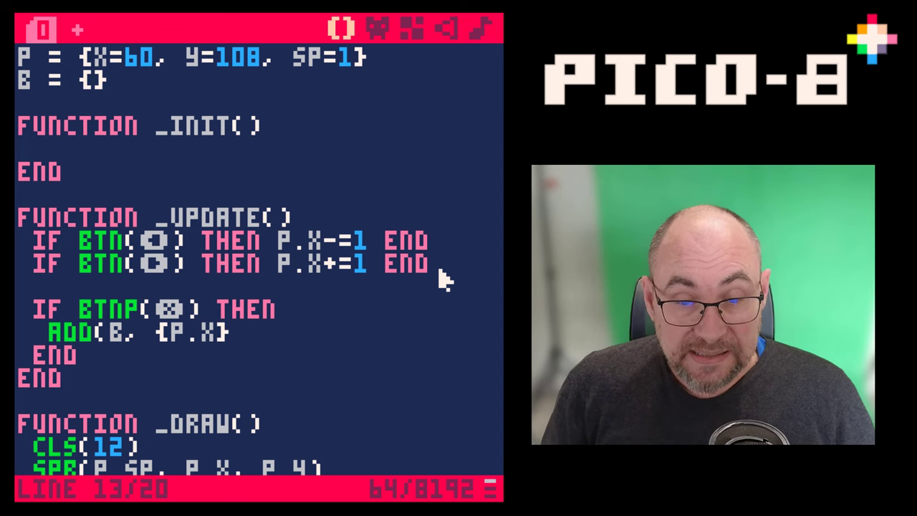
type("x=p.x,")
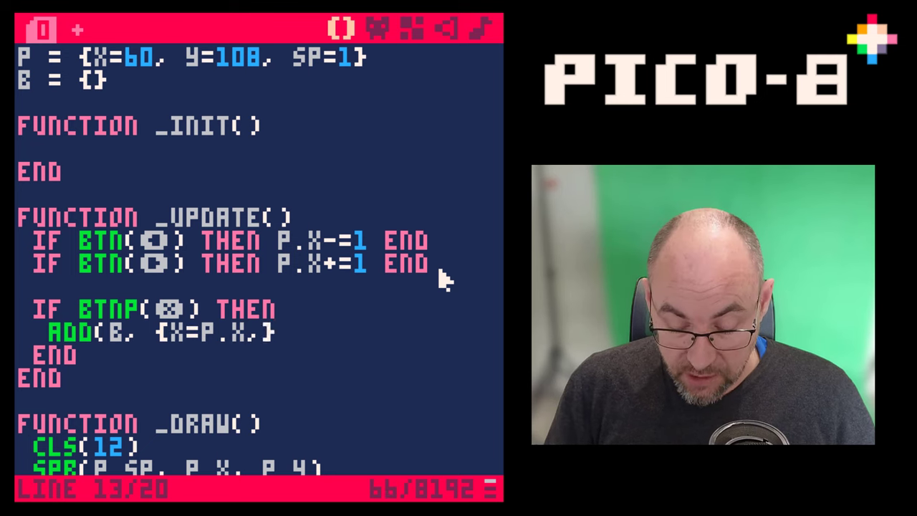
type(" y=p")
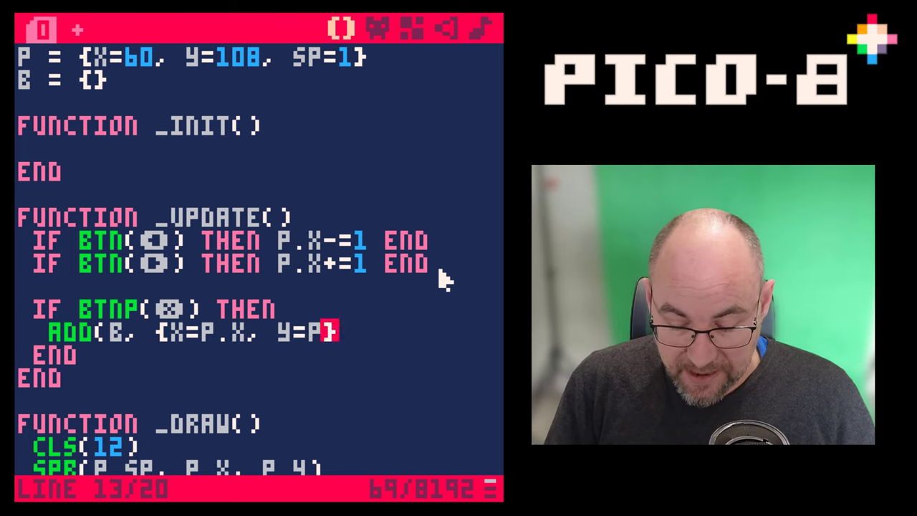
type(".y, ")
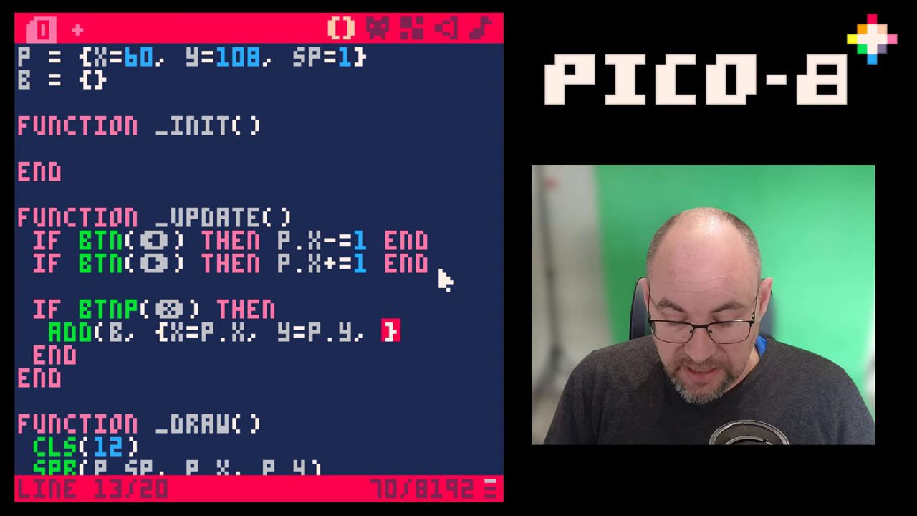
type("sp=2")
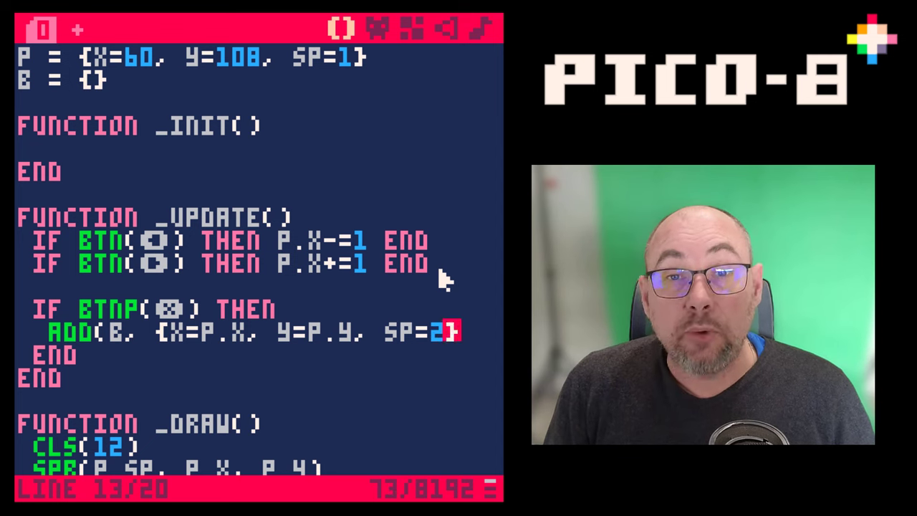
key("ctrl+s")
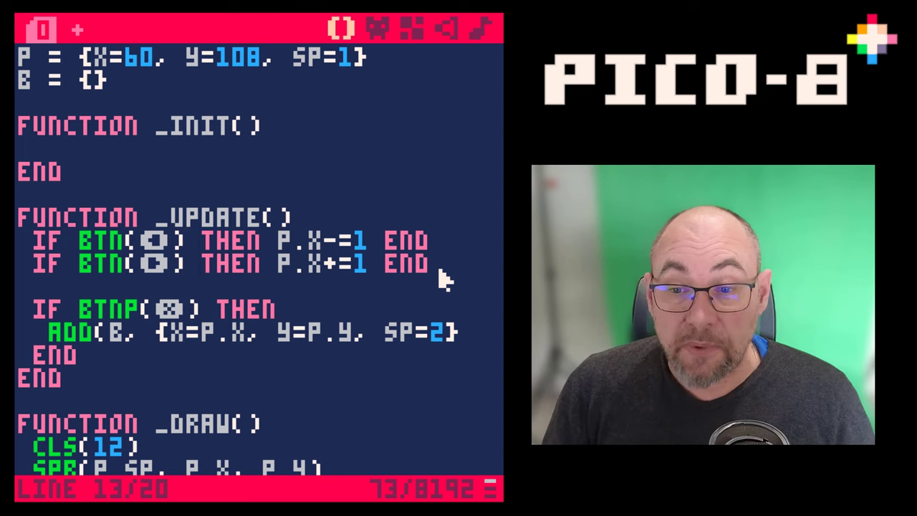
- In _draw, loop over all bullets in B drawing spr(bul.sp, bul.x, bul.y), and save
scroll(247, 335, "down", 4)
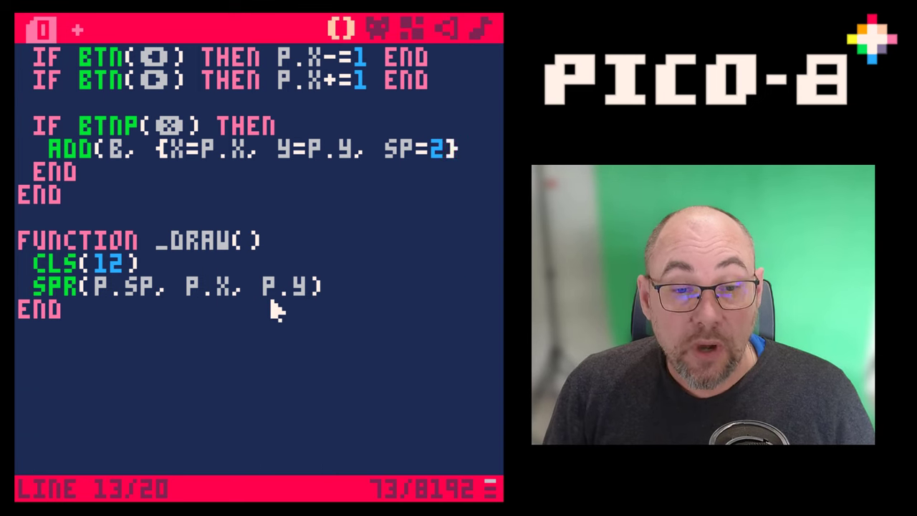
left_click(335, 290)
key("Return")
key("Return")
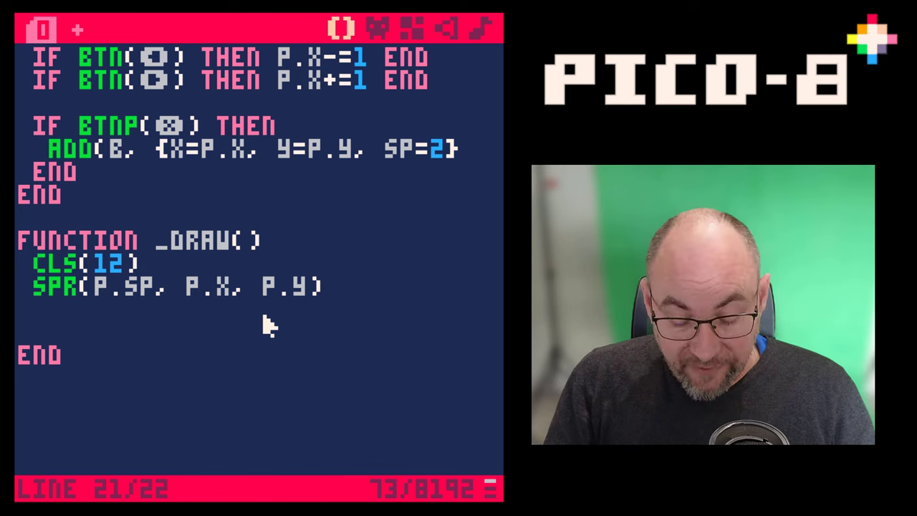
type("for b")
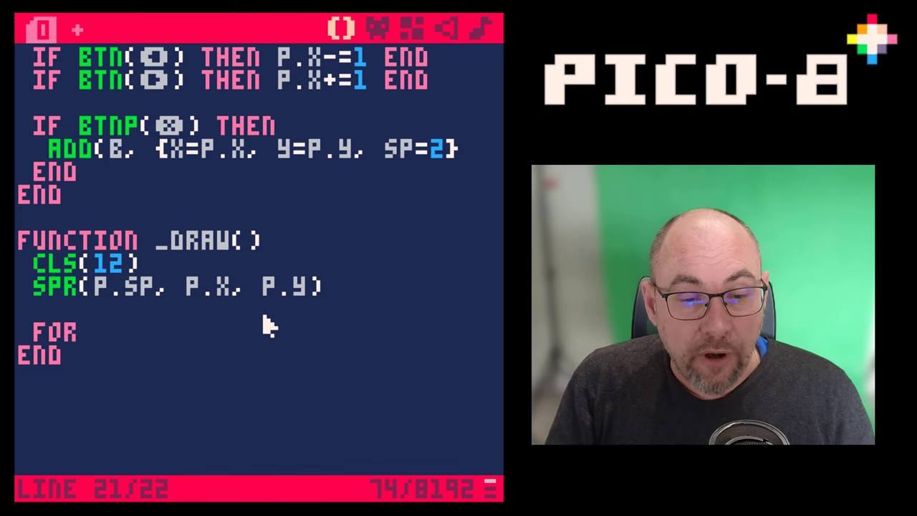
type("ul")
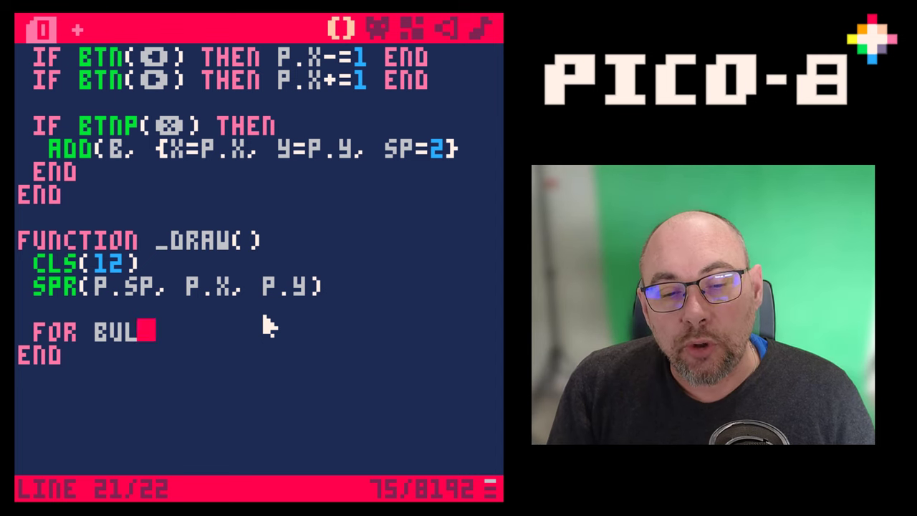
type(" in ")
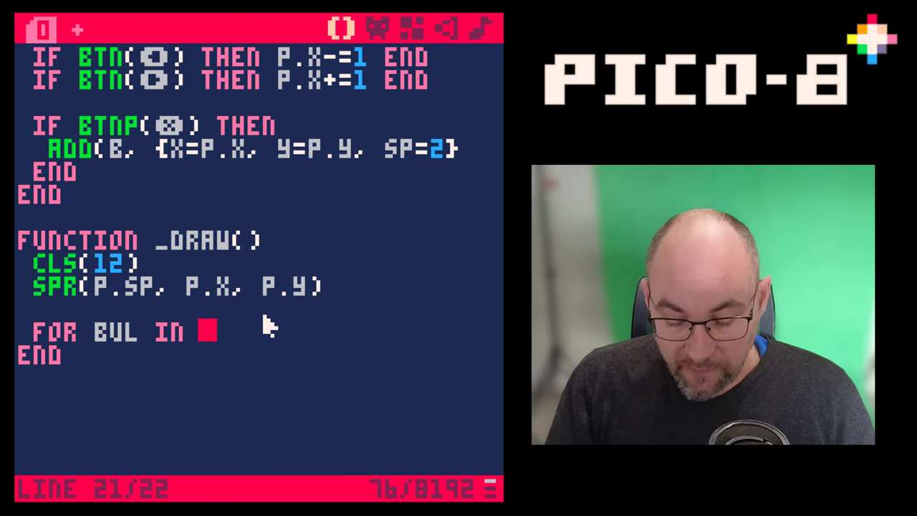
type("all(b")
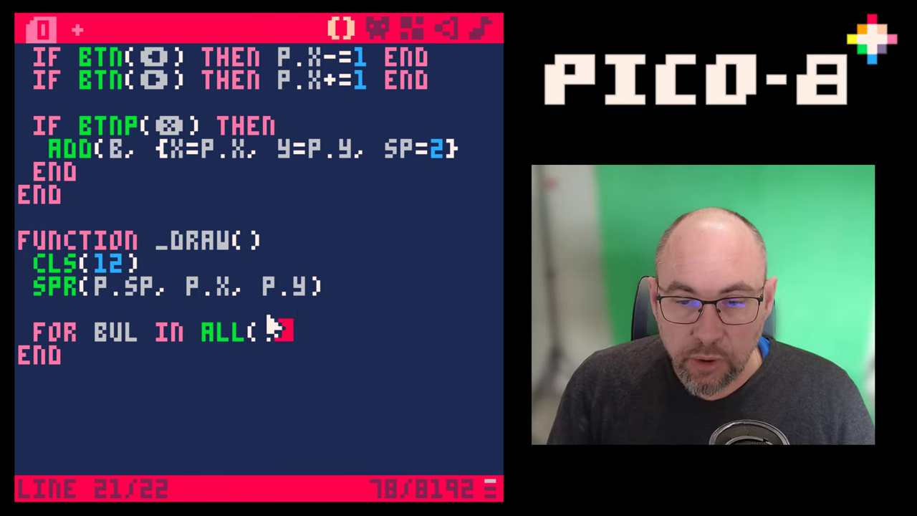
key("BackSpace")
type("b)")
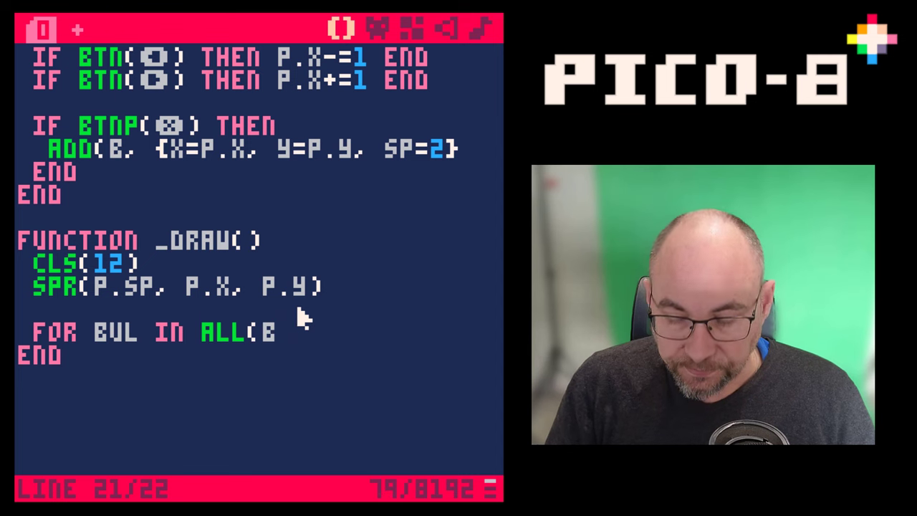
type(" do")
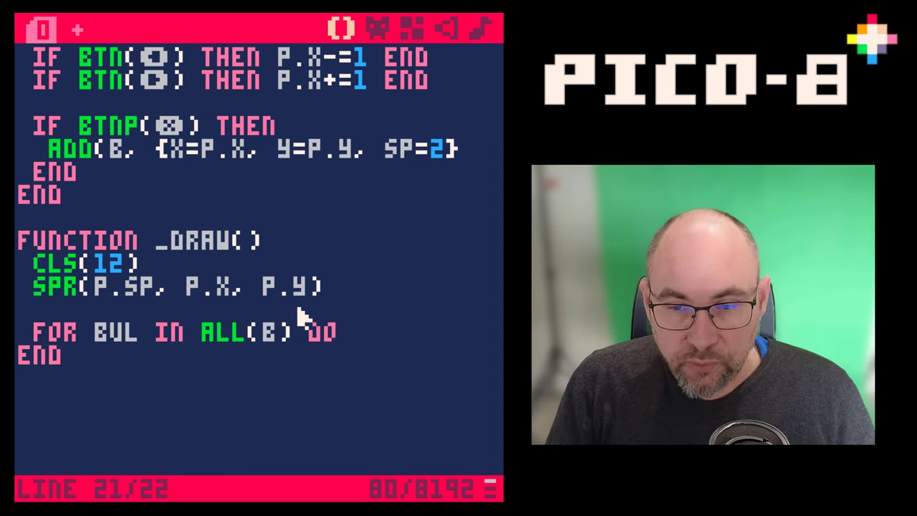
key("Return")
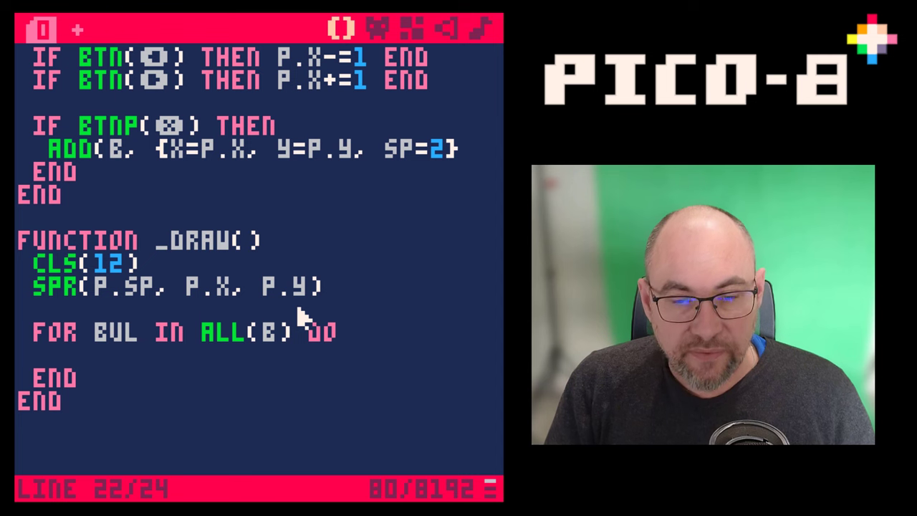
type("SPr(bul.sp")
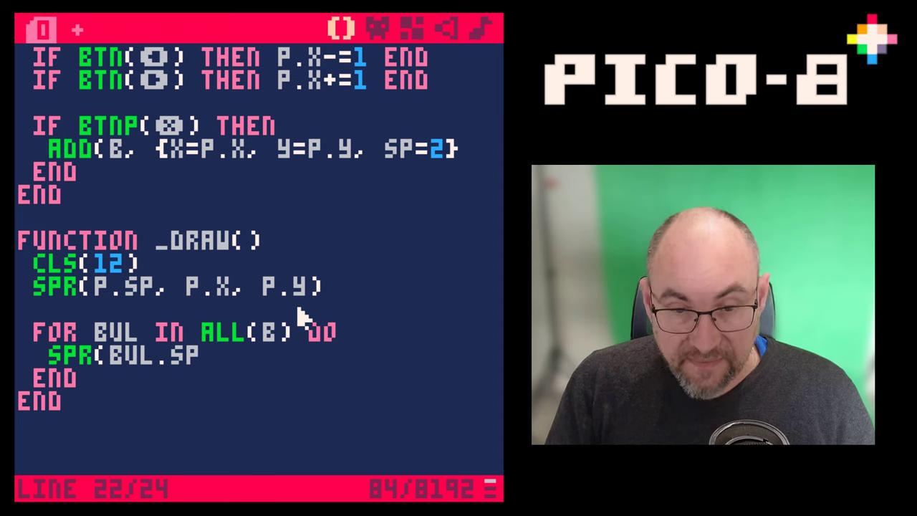
type(", bul.x")
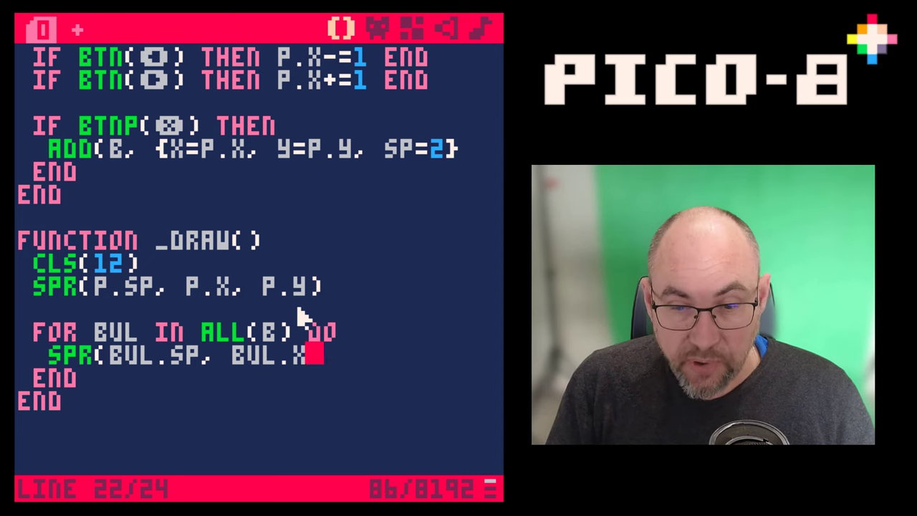
type(", bul.y")
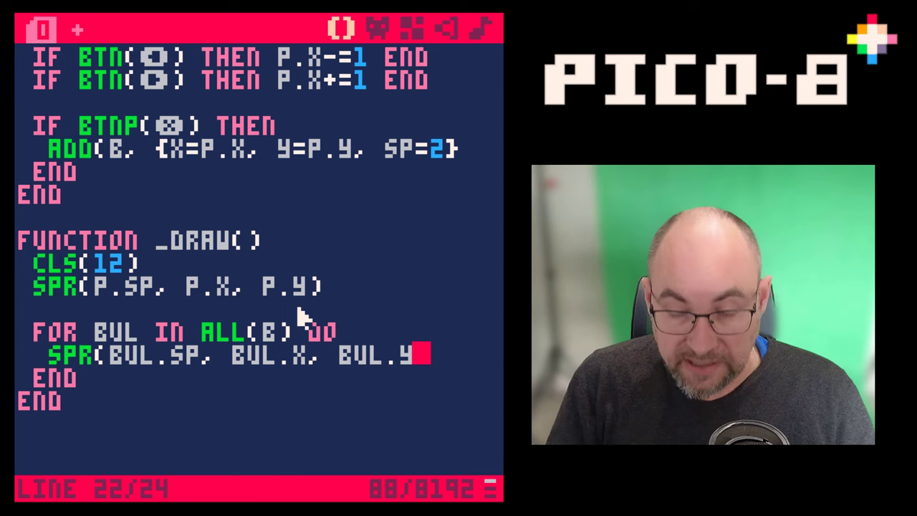
type(")")
key("ctrl+s")
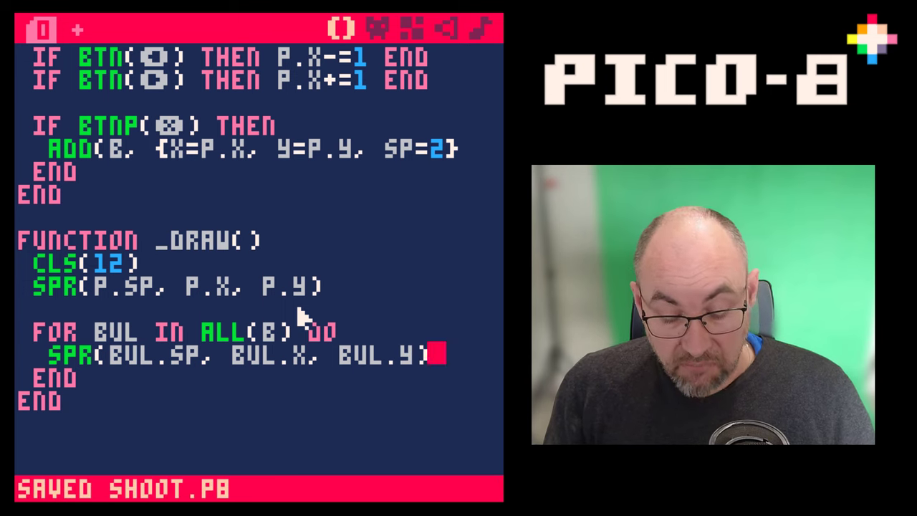
- Fix the missing ) in the ADD call on line 13, save, and rerun the game
key("ctrl+r")
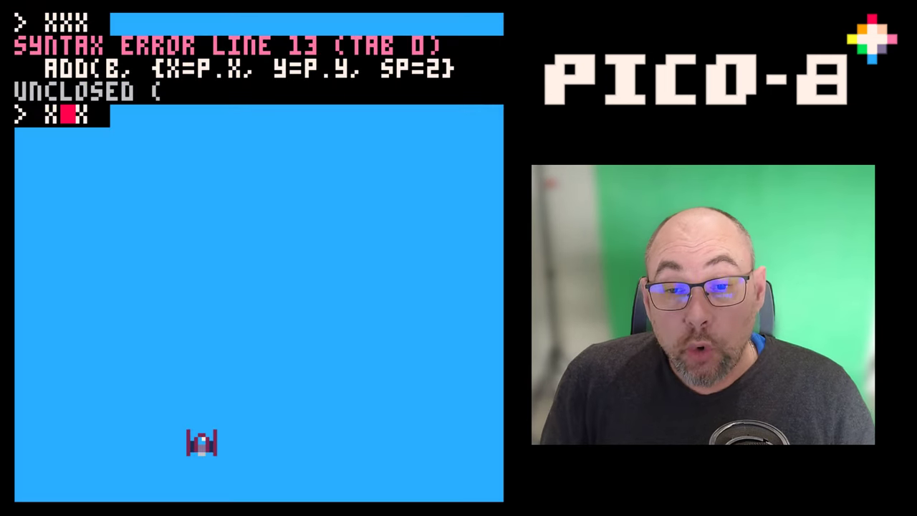
key("Escape")
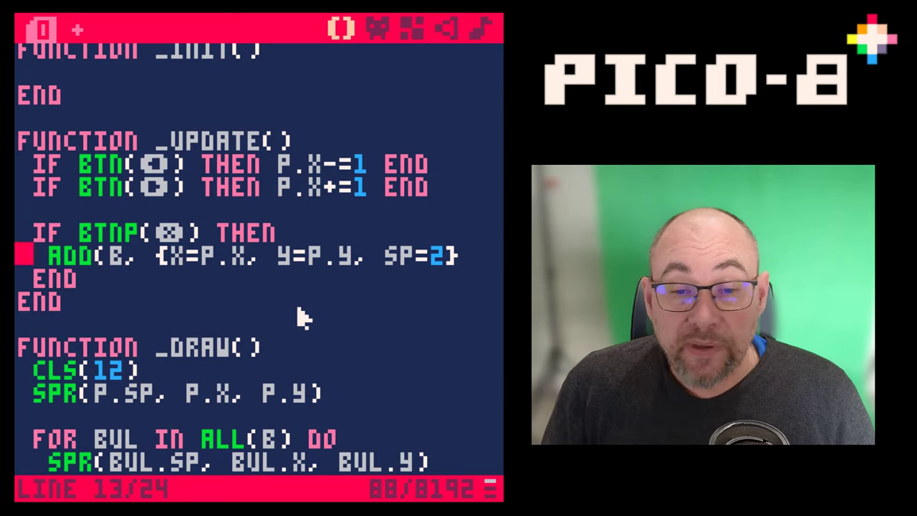
left_click(459, 261)
type(")")
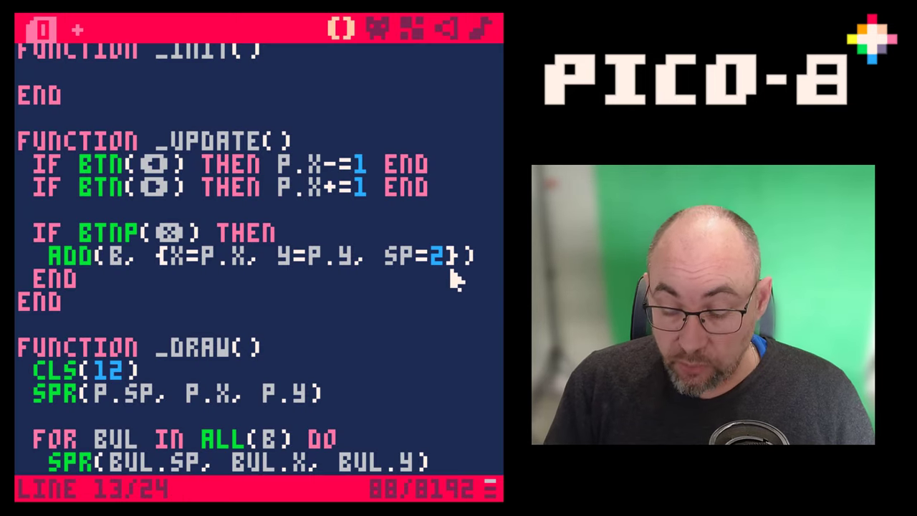
key("ctrl+s")
key("ctrl+r")
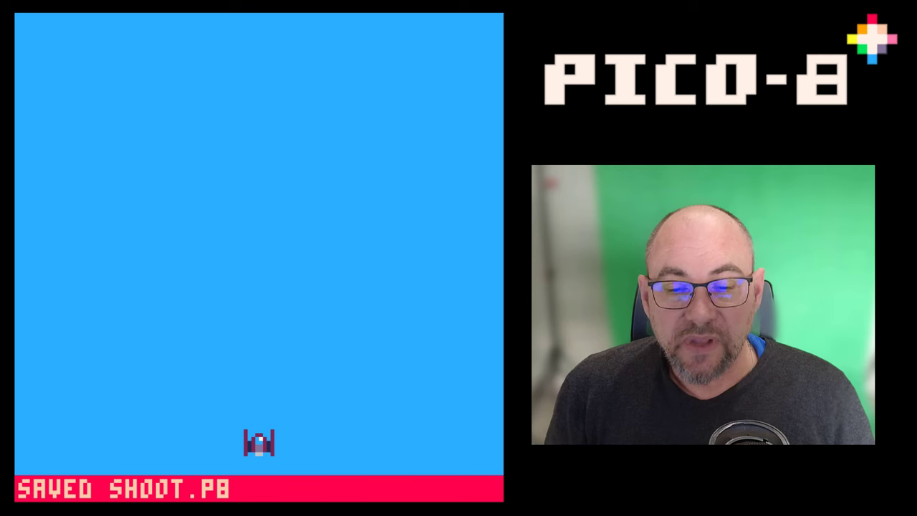
- Fire several bullets with X while steering left and right, then stop the game
key("x")
key("Left")
key("x")
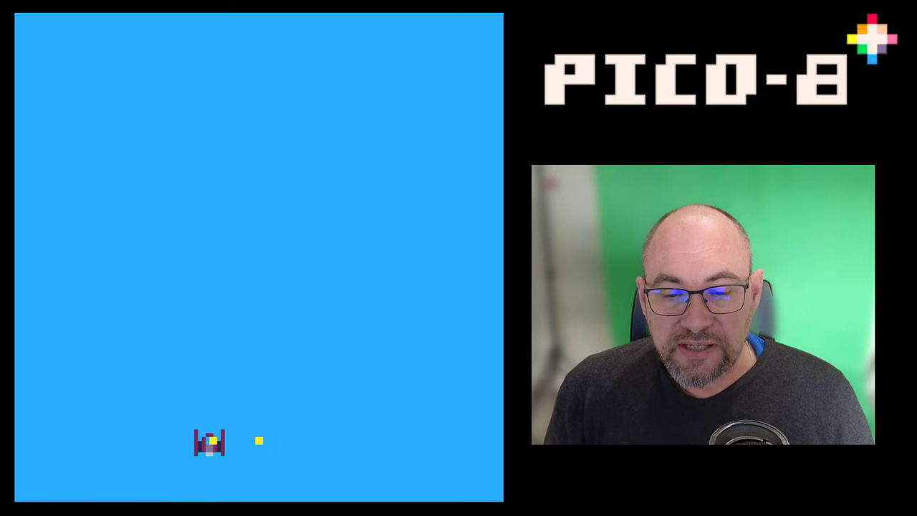
key("Left")
key("x")
key("Right")
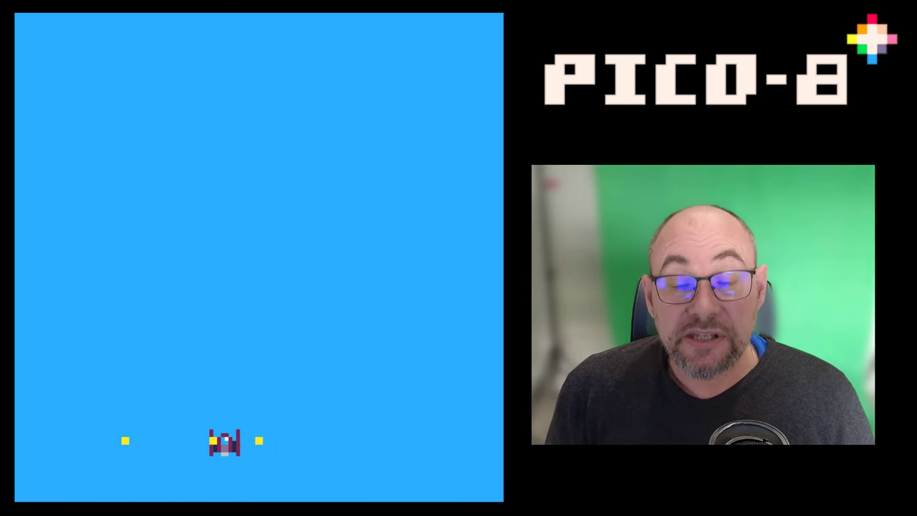
key("Right")
key("x")
key("x")
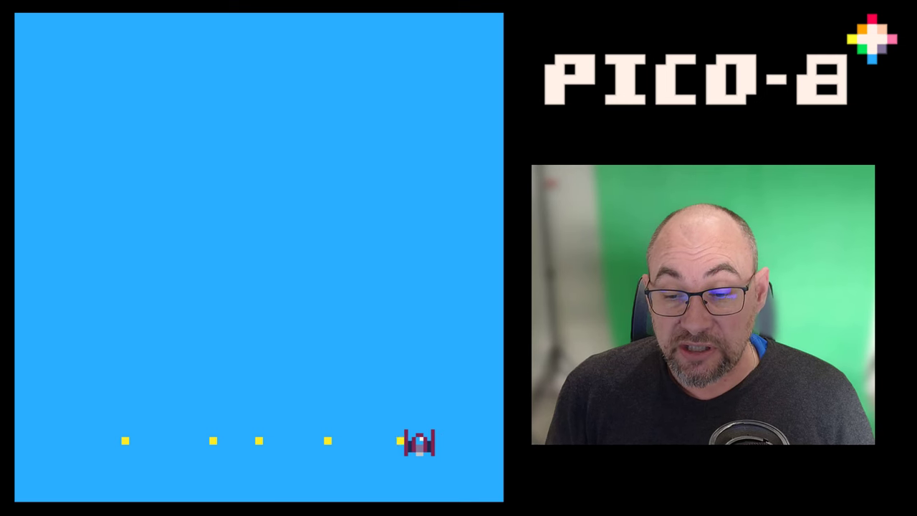
key("Left")
key("x")
key("x")
key("x")
key("x")
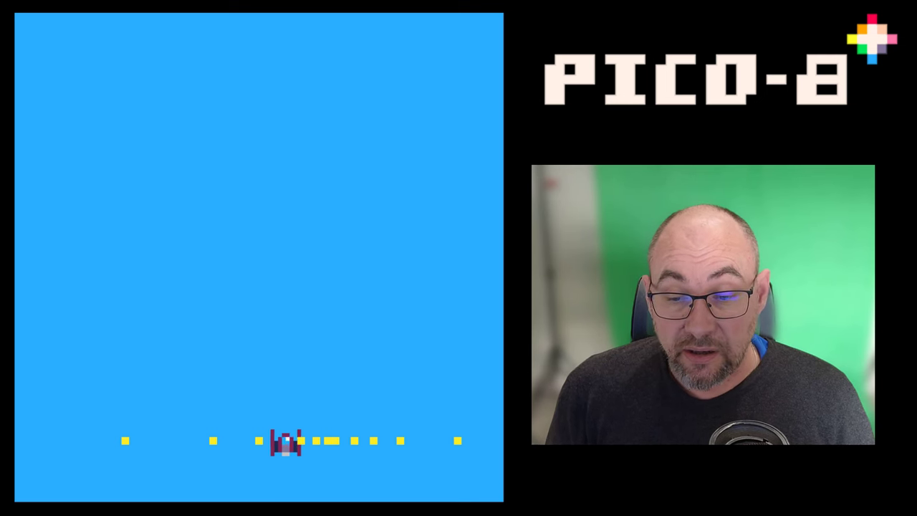
key("Left")
key("x")
key("x")
key("Right")
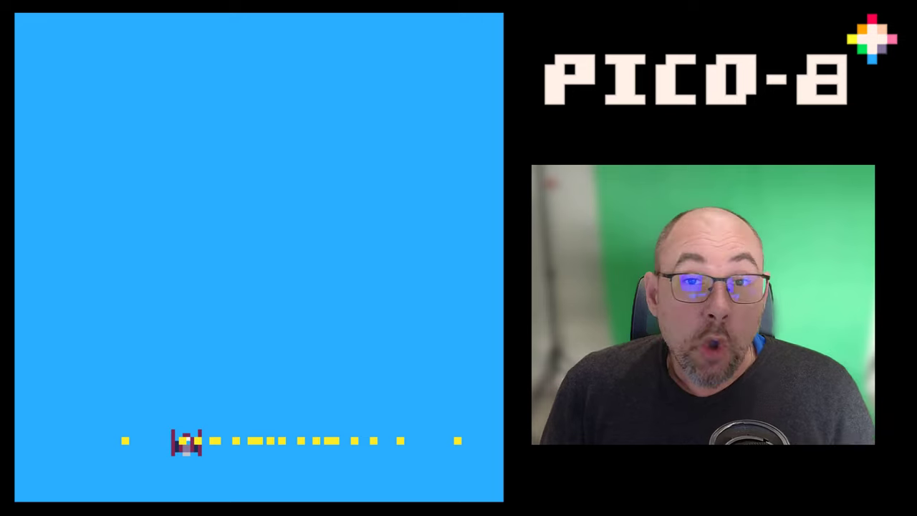
key("Escape")
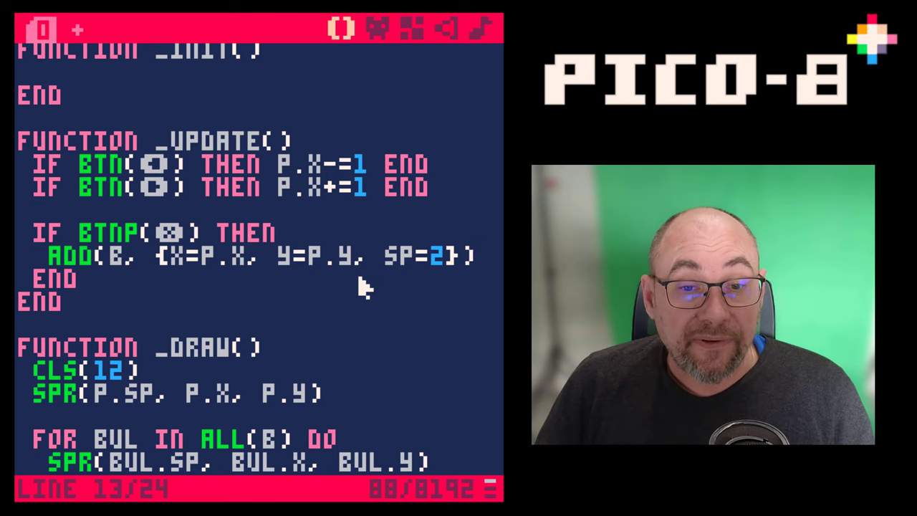
- Add a FOR BUL IN ALL(B) DO loop in _update with bul.y-=3, then save shoot.p8
left_click(111, 288)
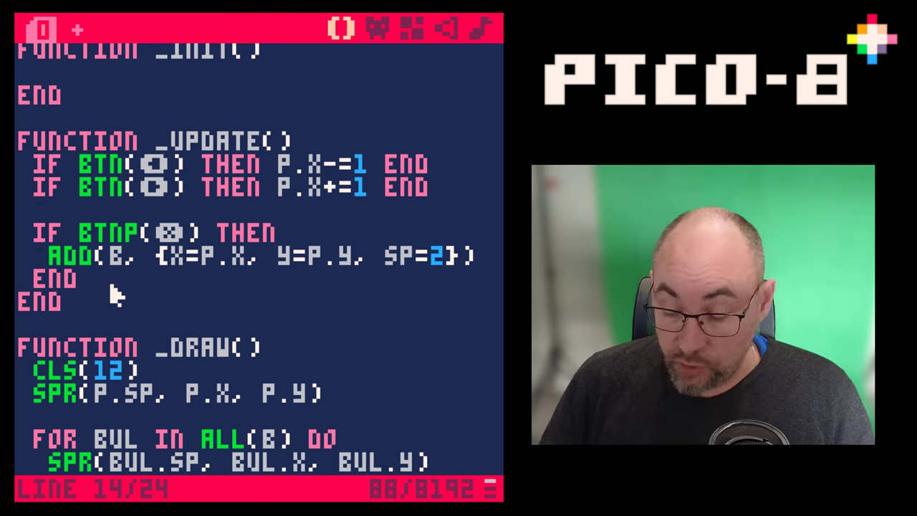
key("Return")
key("Return")
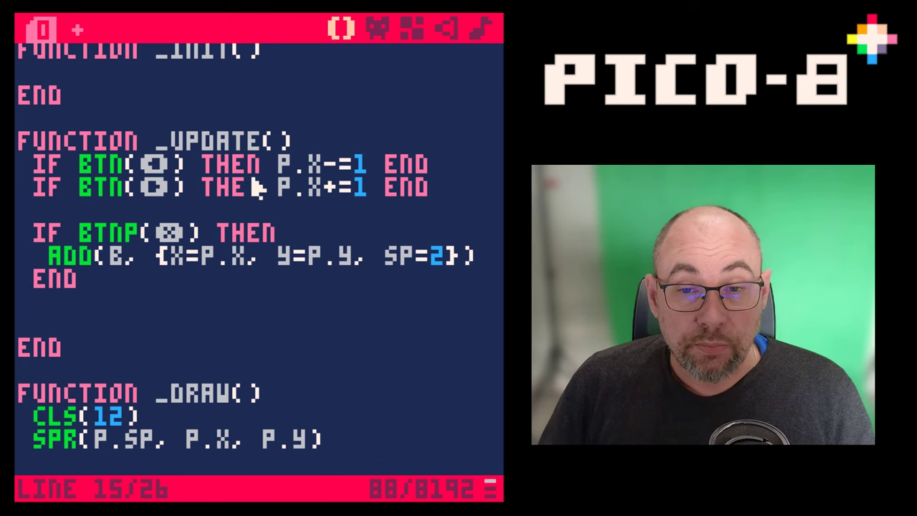
left_click_drag(137, 166, 381, 181)
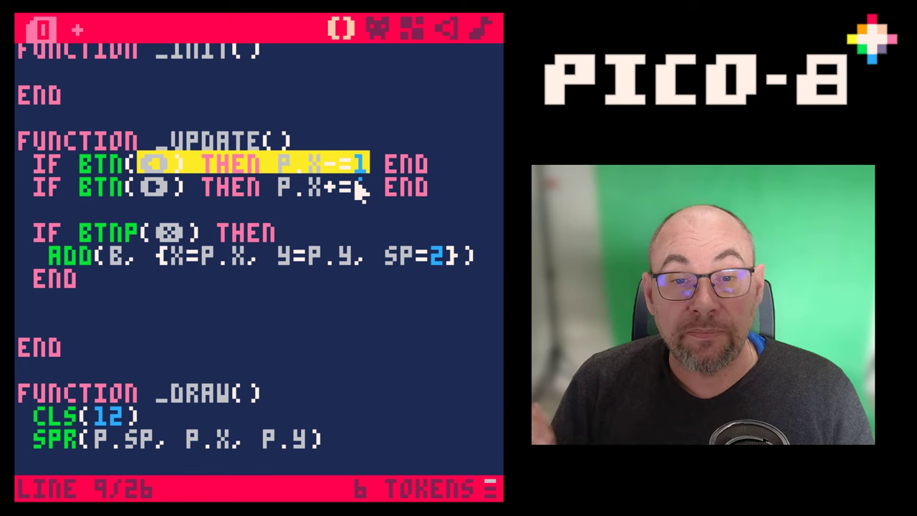
left_click(69, 321)
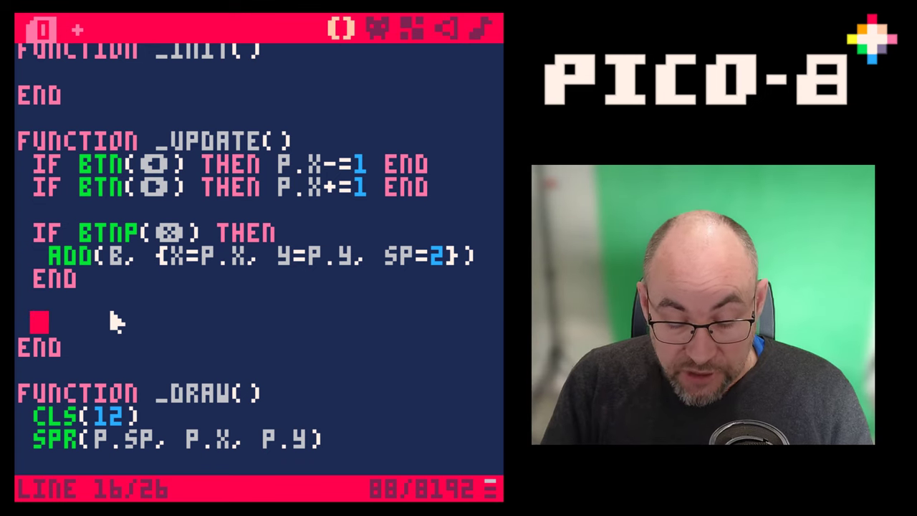
type("FOR BUL")
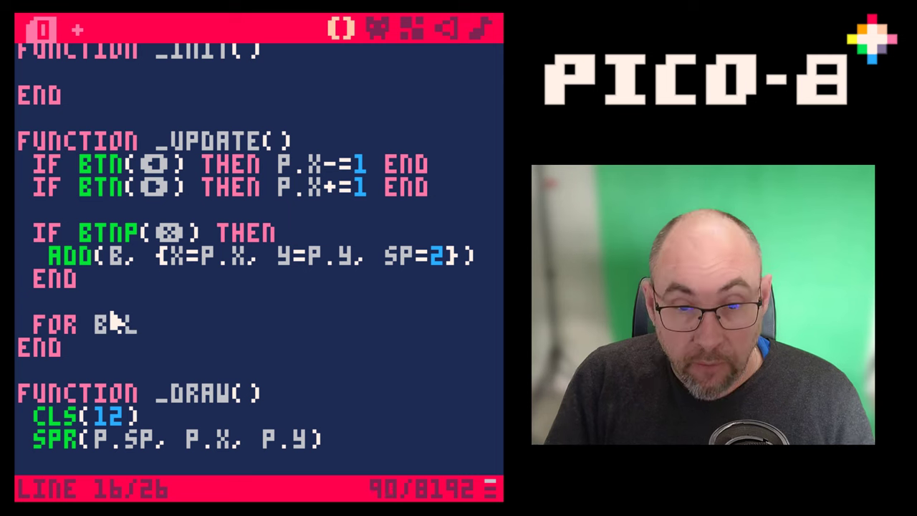
type(" IN AL")
key("BackSpace")
key("BackSpace")
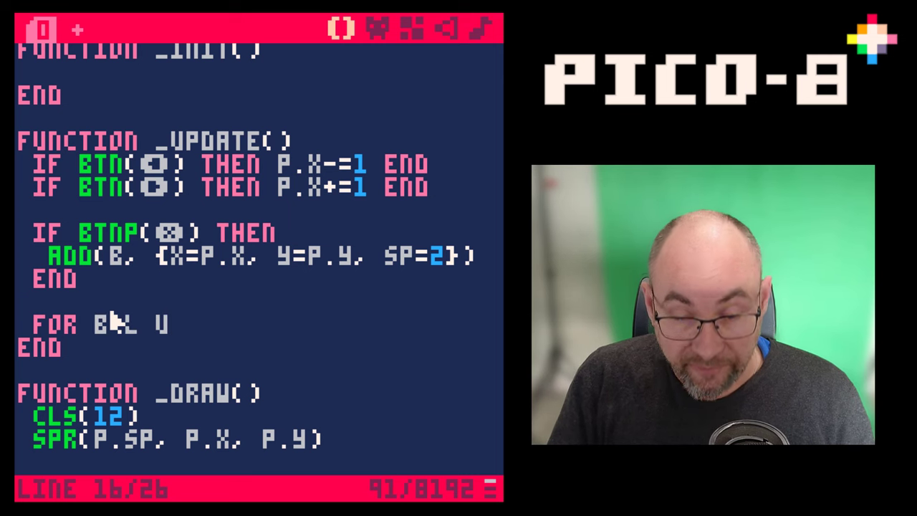
key("BackSpace")
type("IN ALL(")
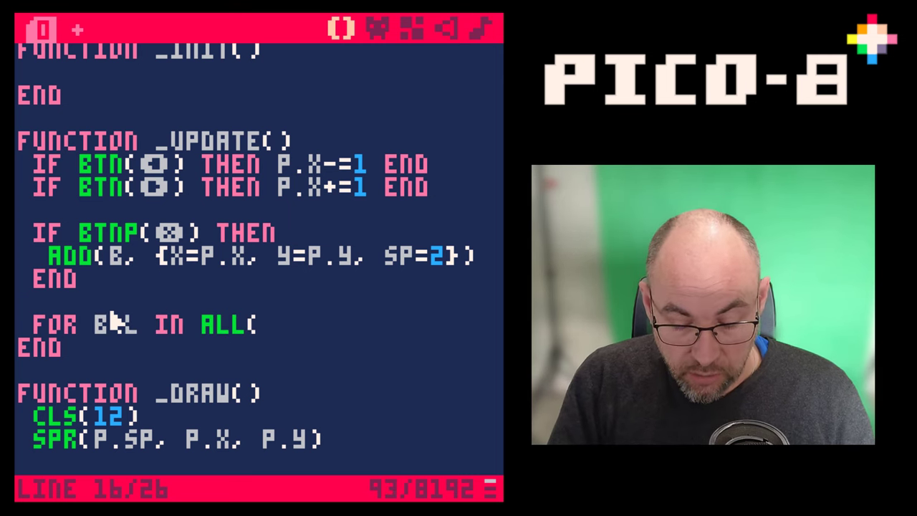
type("B) DO")
key("Return")
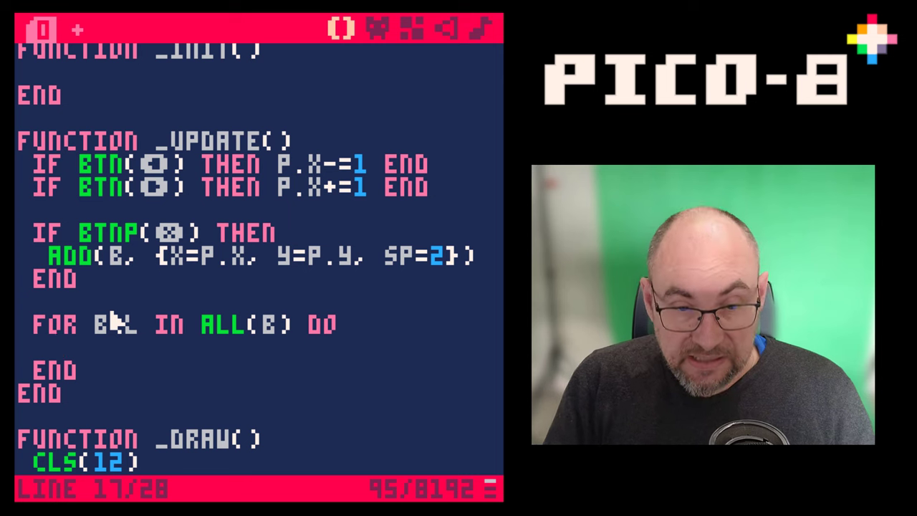
type("ul.")
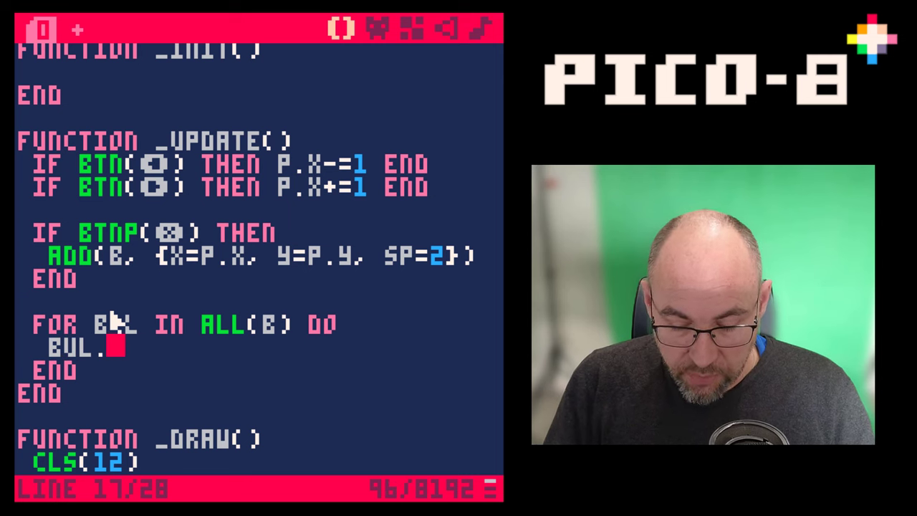
type("y-=3")
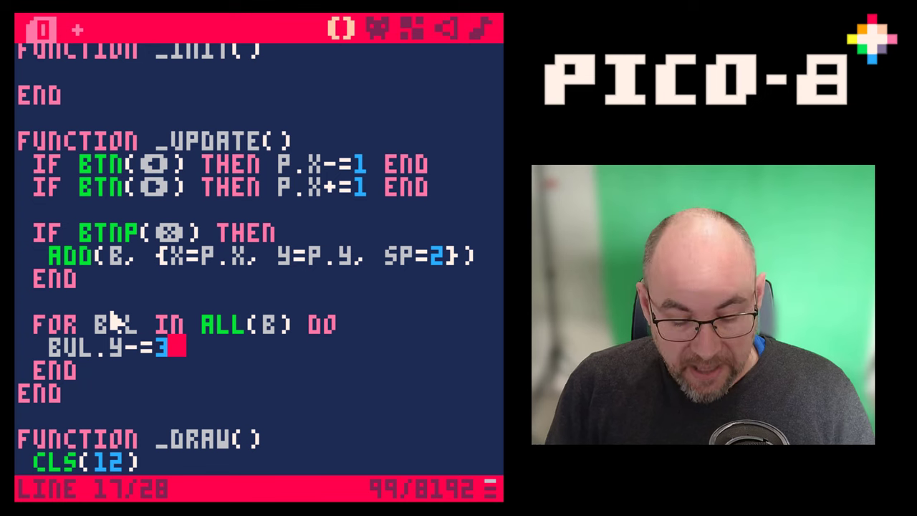
key("ctrl+s")
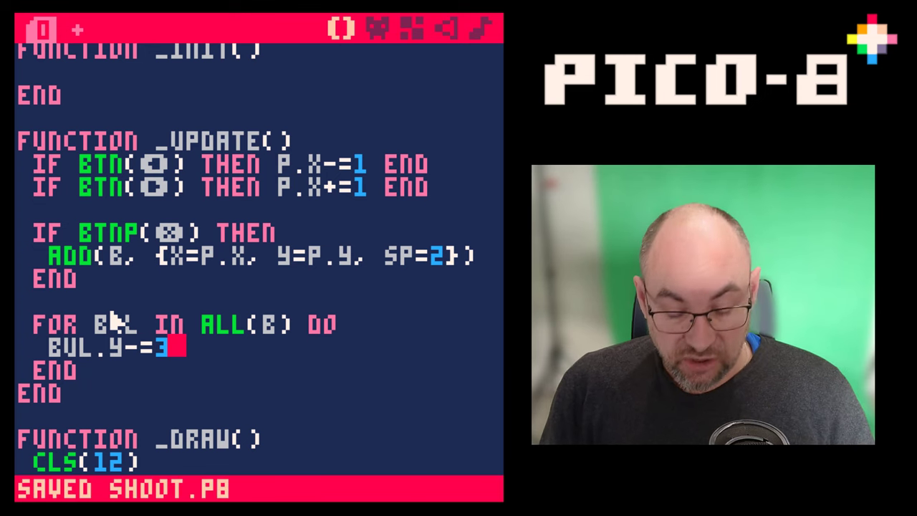
key("ctrl+r")
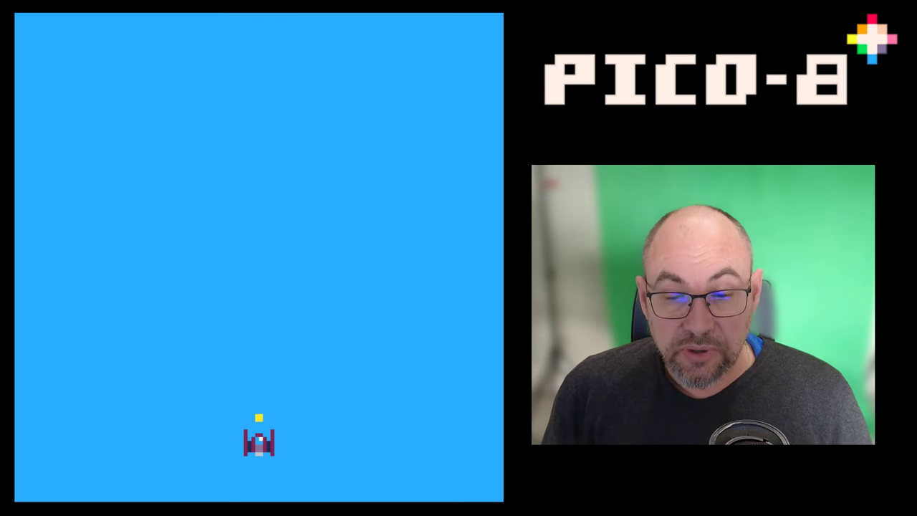
key("Left")
key("x")
key("Left")
key("x")
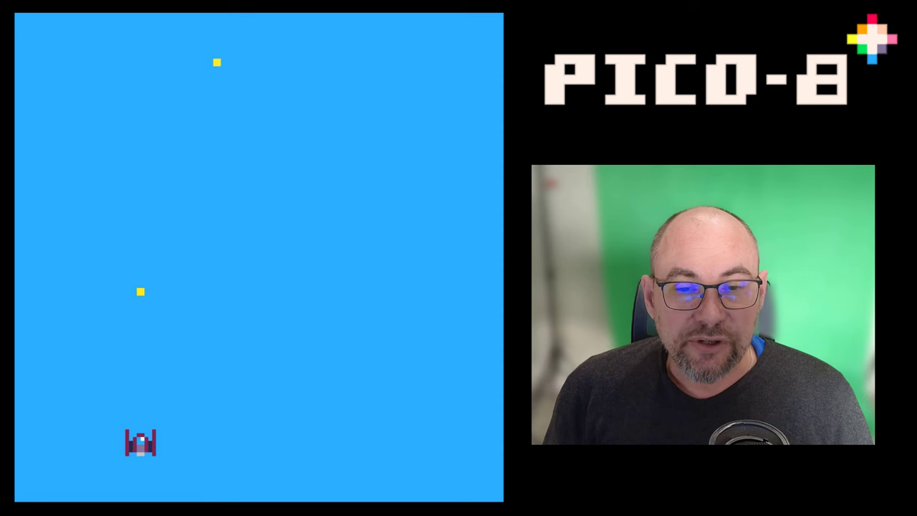
key("Right")
key("x")
key("Right")
key("x")
key("x")
key("x")
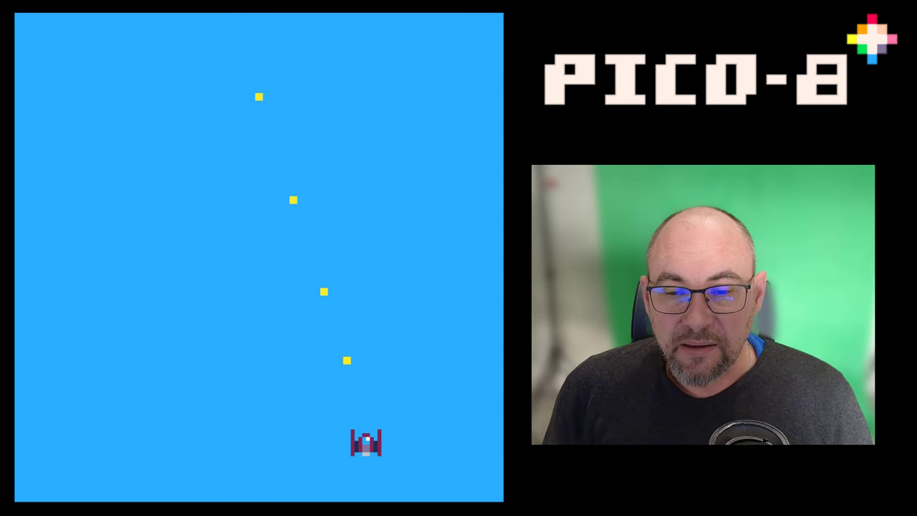
key("Left")
key("x")
key("Left")
key("x")
key("x")
key("Right")
key("x")
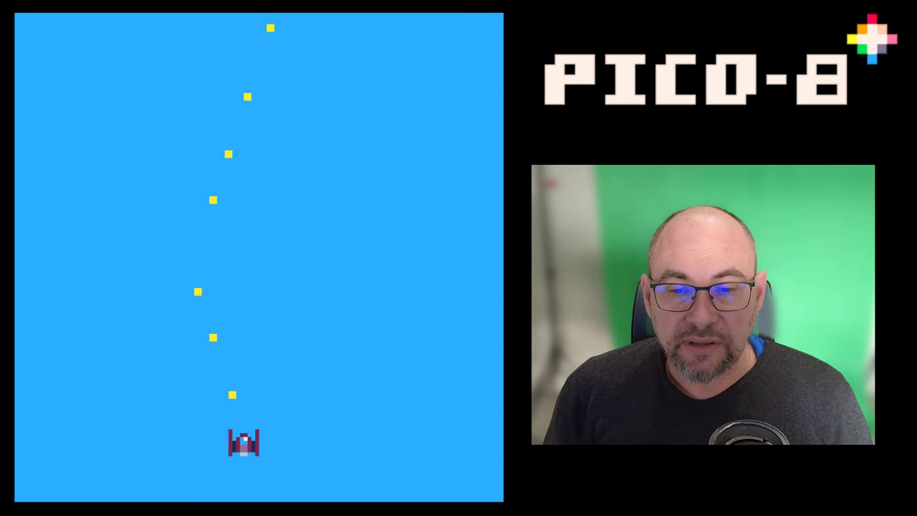
key("x")
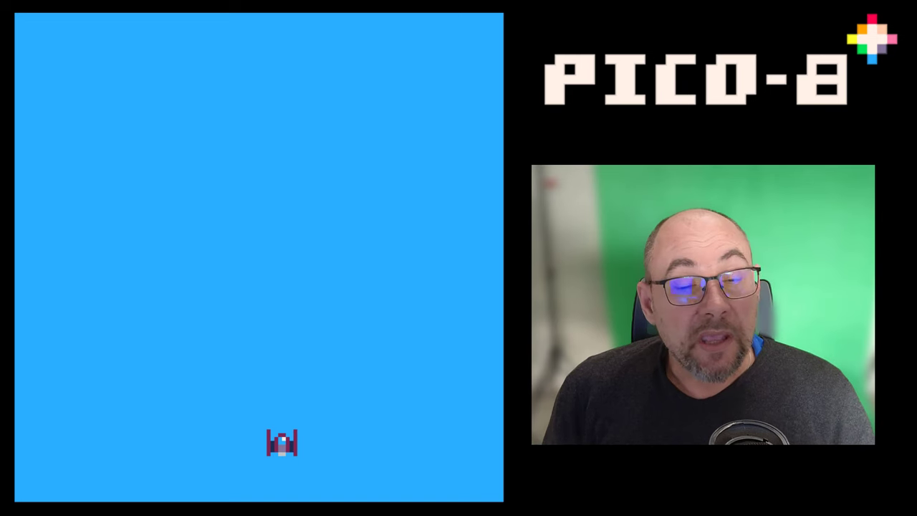
key("Escape")
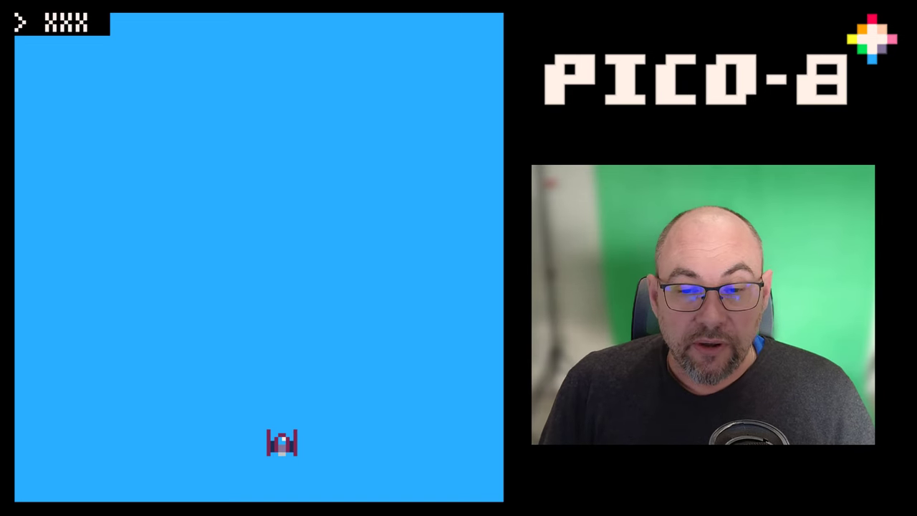
key("Escape")
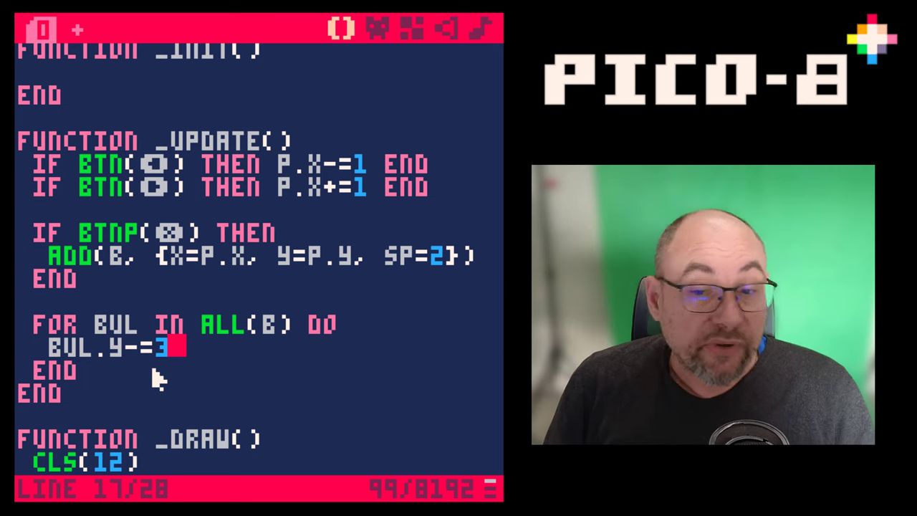
- Under the movement line, add IF BUL.Y < 0 THEN DEL(B, BUL) END and save shoot.p8
key("Return")
type("I")
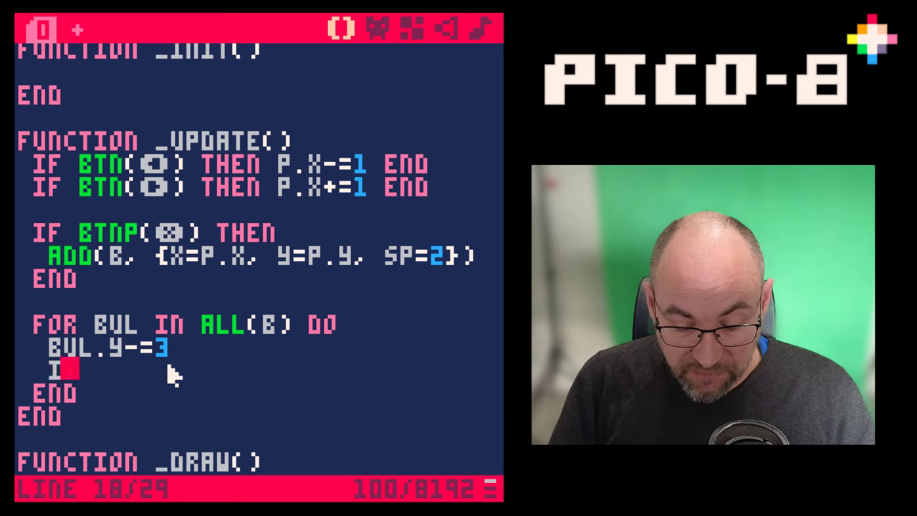
type("F b")
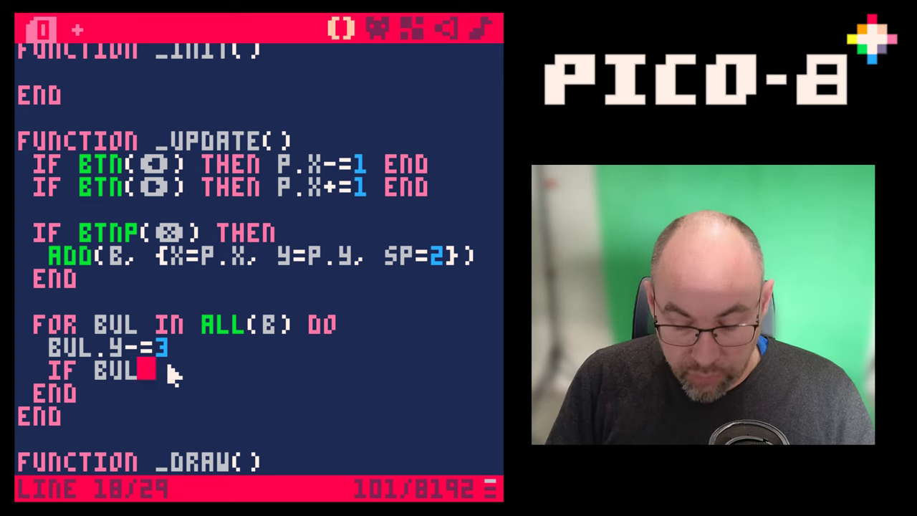
type(".y")
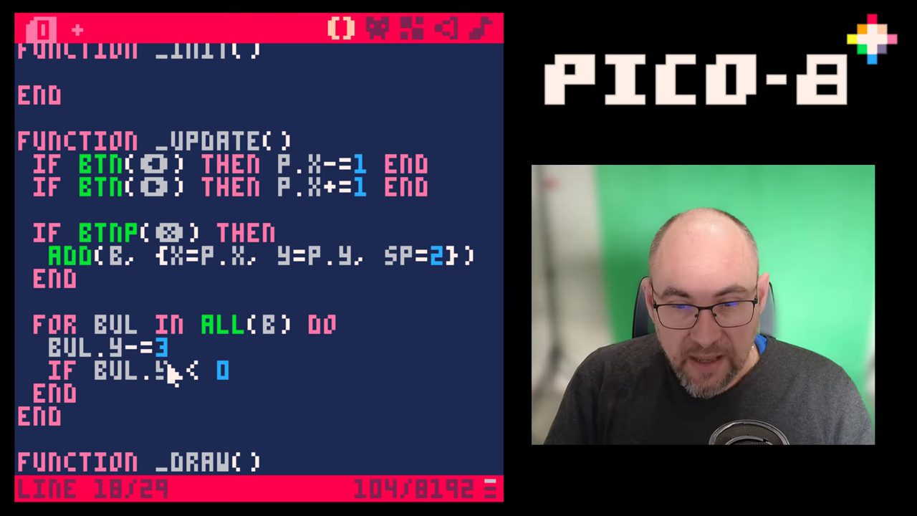
type(" then")
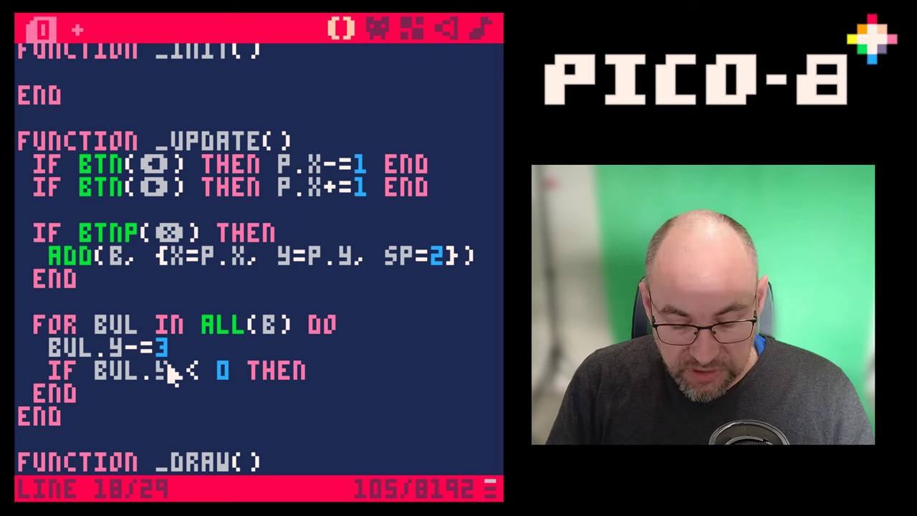
type(" del(")
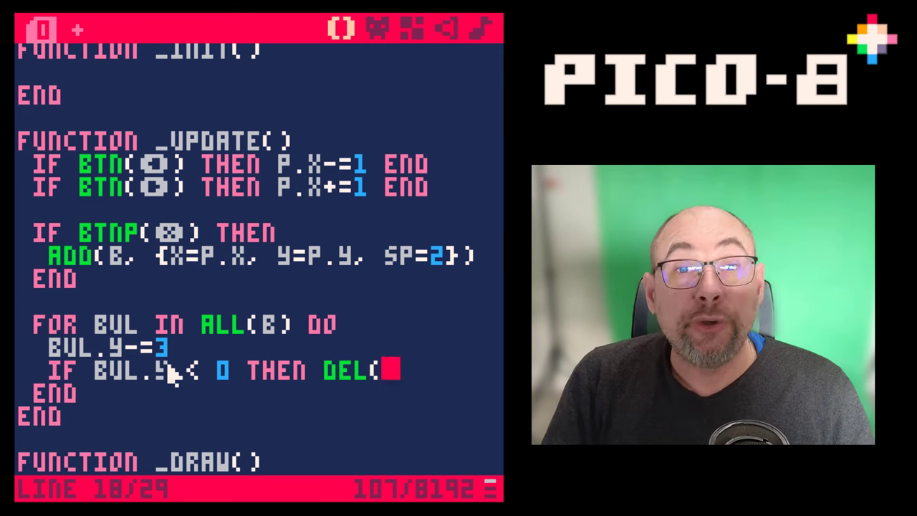
type("b,")
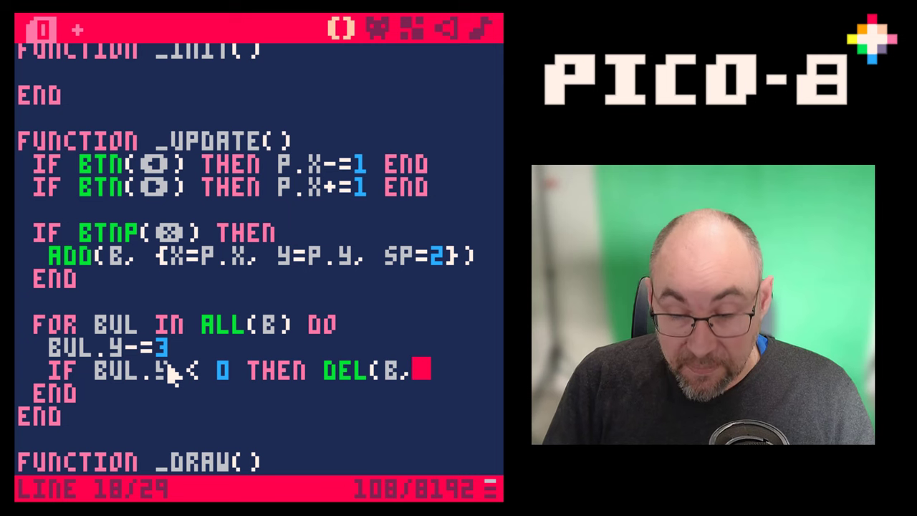
type(" bul")
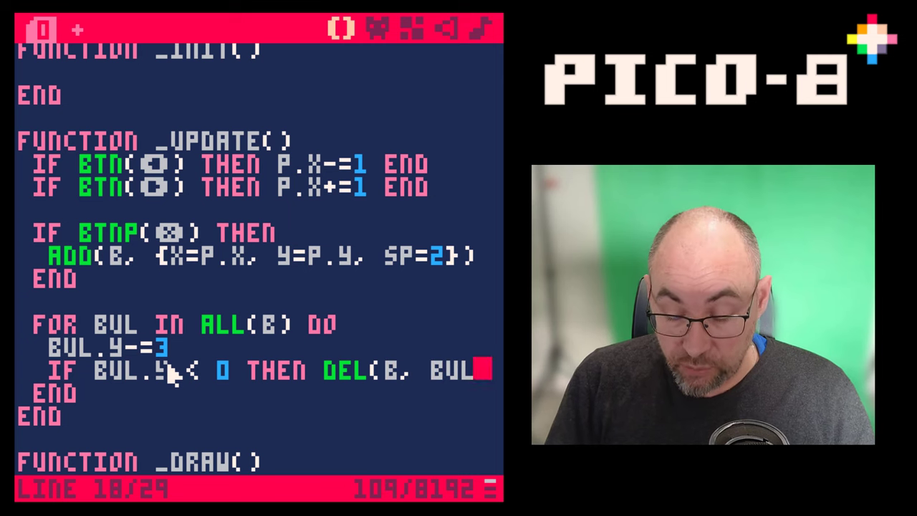
type(" end")
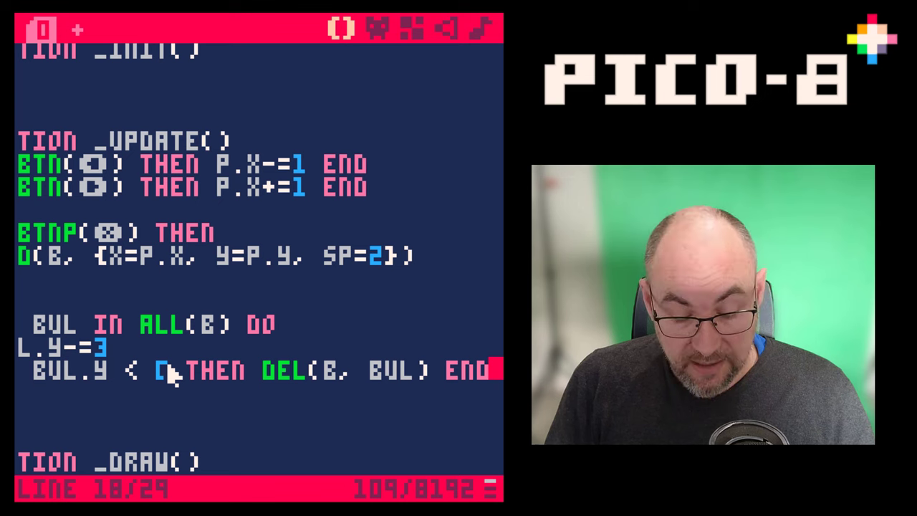
key("ctrl+s")
- Run the game, firing bullets while moving to watch them fly up off-screen, then exit
key("ctrl+r")
key("x")
key("Right")
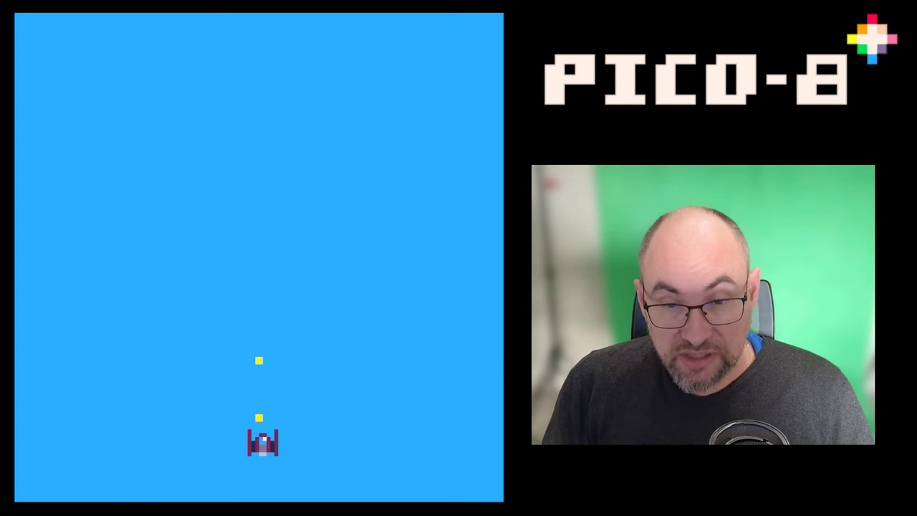
key("Left")
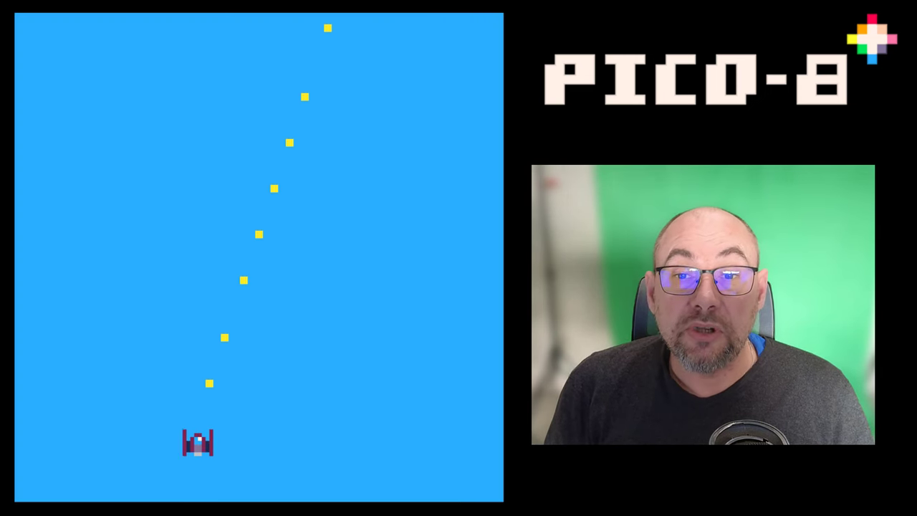
key("Right")
key("x")
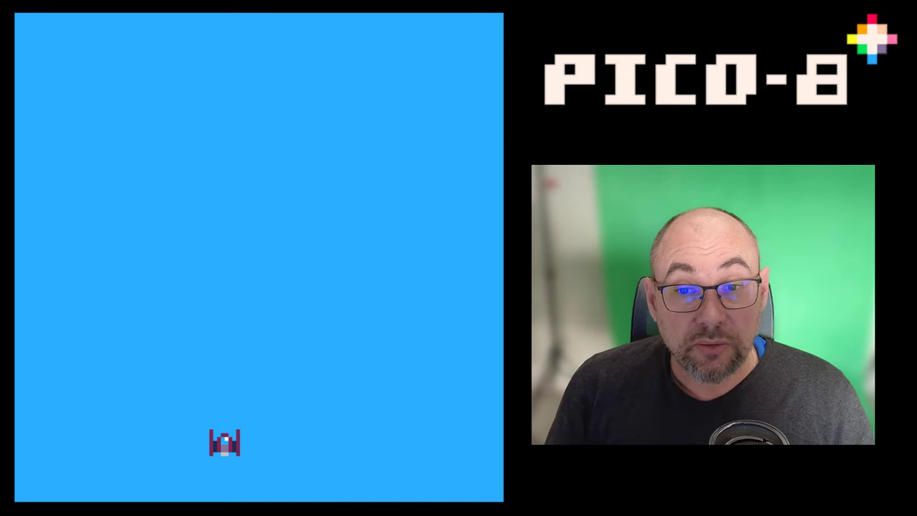
key("Escape")
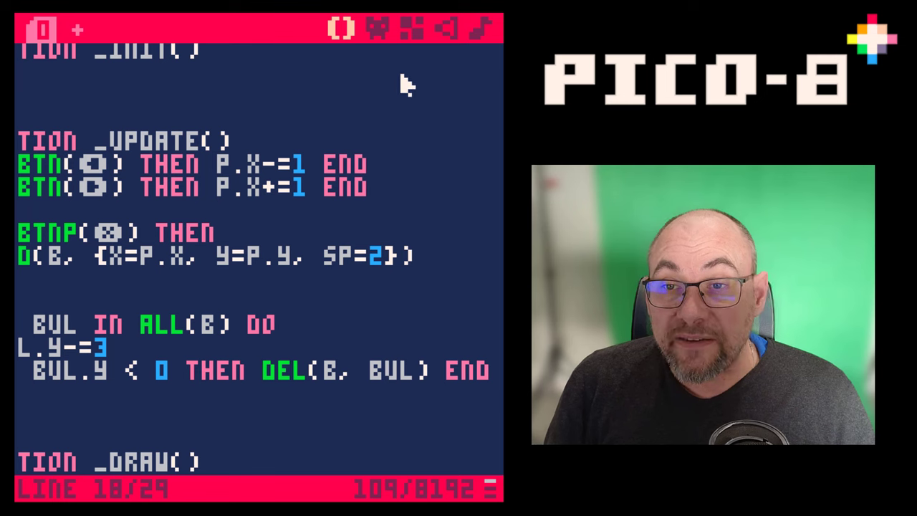
- In sound effect 00, draw a falling pitch sweep and set every note to the organ waveform
left_click(458, 33)
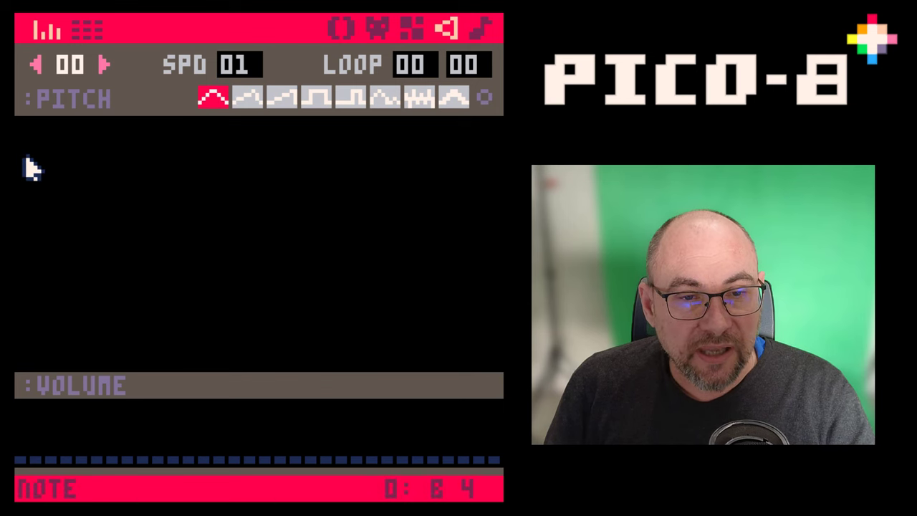
left_click_drag(29, 165, 285, 342)
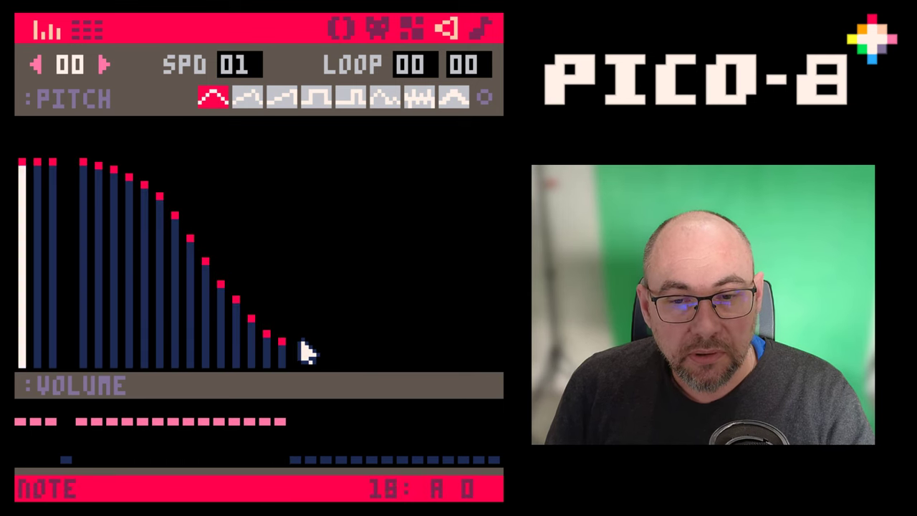
mouse_move(63, 176)
left_mouse_down()
mouse_move(221, 327)
mouse_move(293, 372)
left_mouse_up()
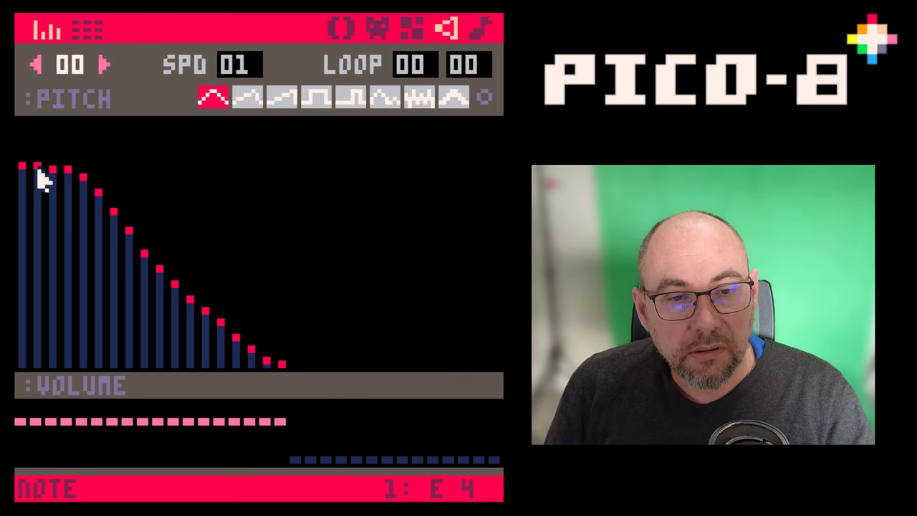
left_click(251, 101)
left_click(258, 106, "shift")
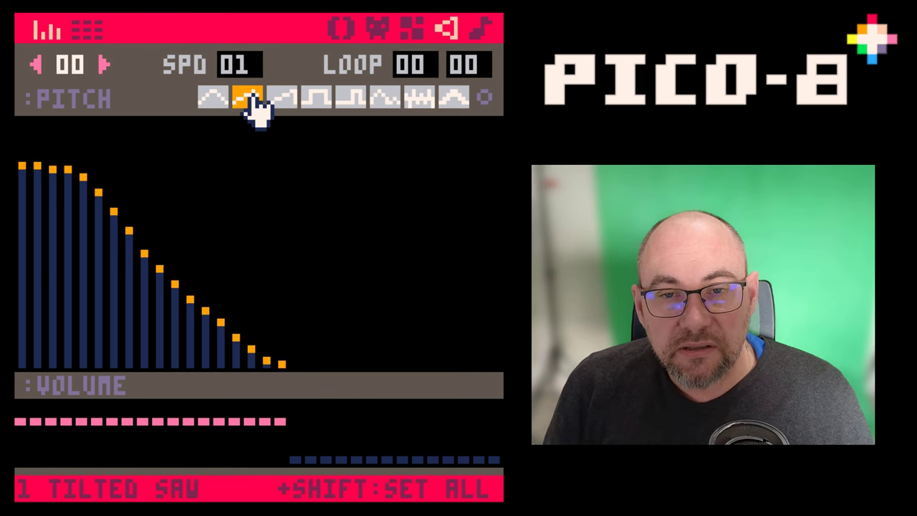
left_click(279, 101)
left_click(278, 100, "shift")
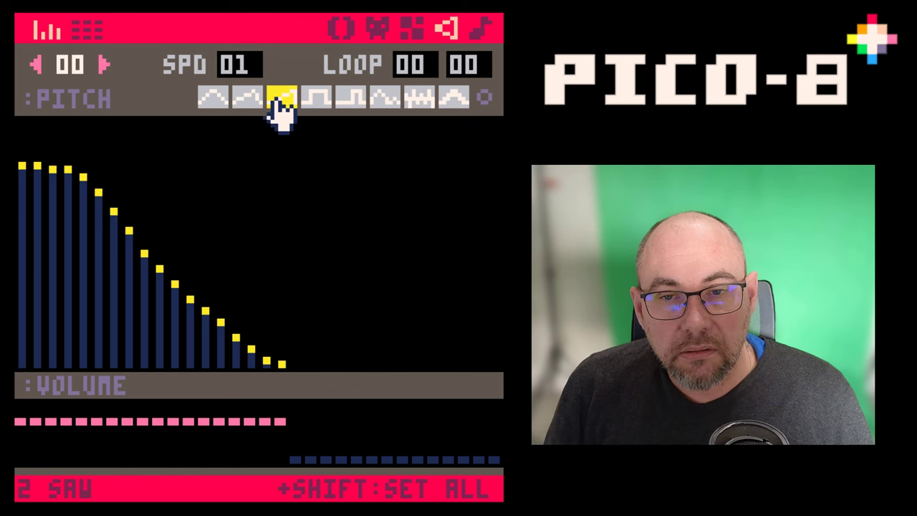
left_click(319, 104, "shift")
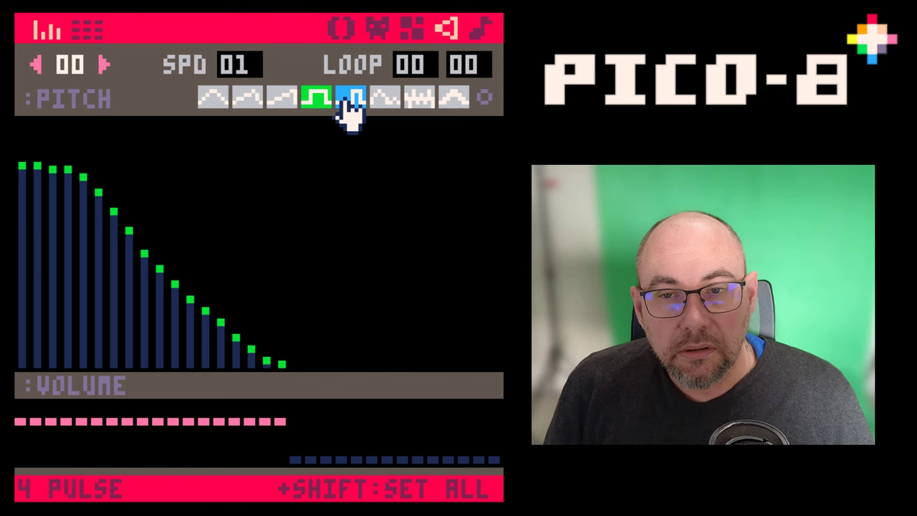
left_click(389, 106, "shift")
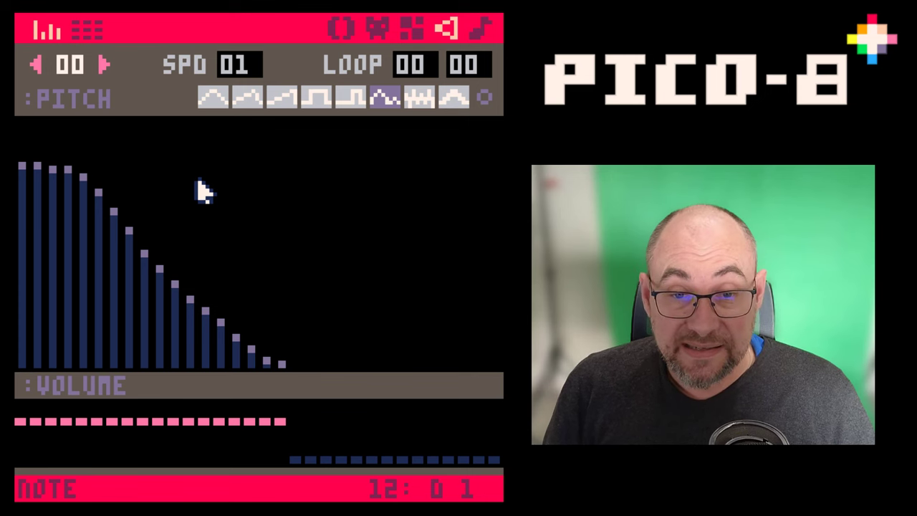
- Briefly run the game to try out the new sound
key("ctrl+r")
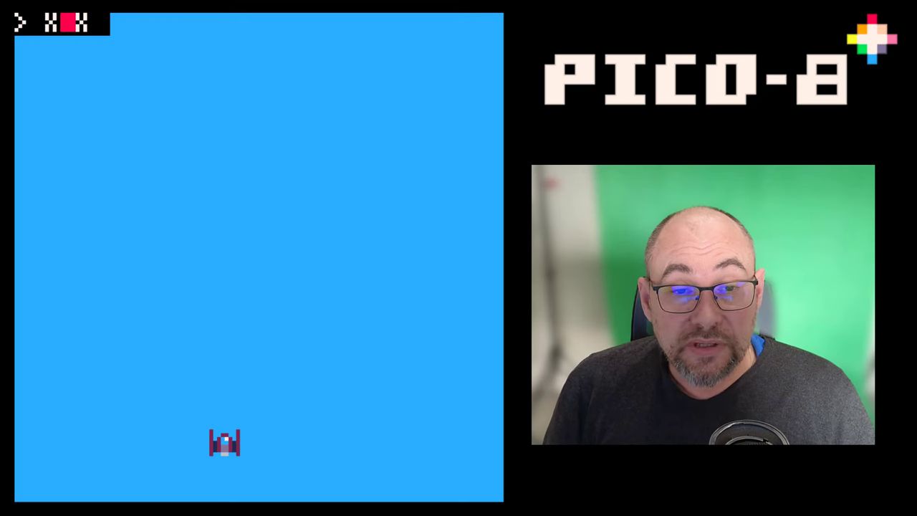
key("Escape")
key("ctrl+r")
- Insert an indented SFX(0) line right after IF BTNP(❎) THEN and save the cart
key("Escape")
key("Escape")
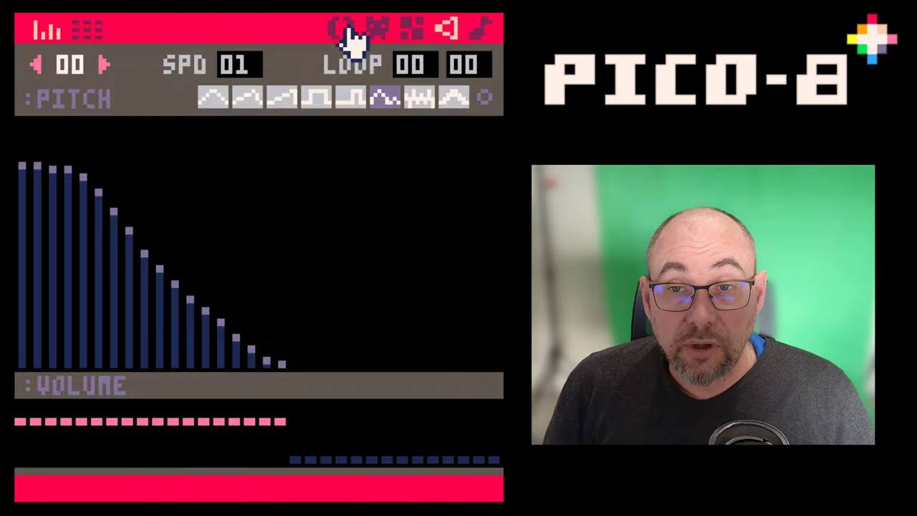
left_click(342, 28)
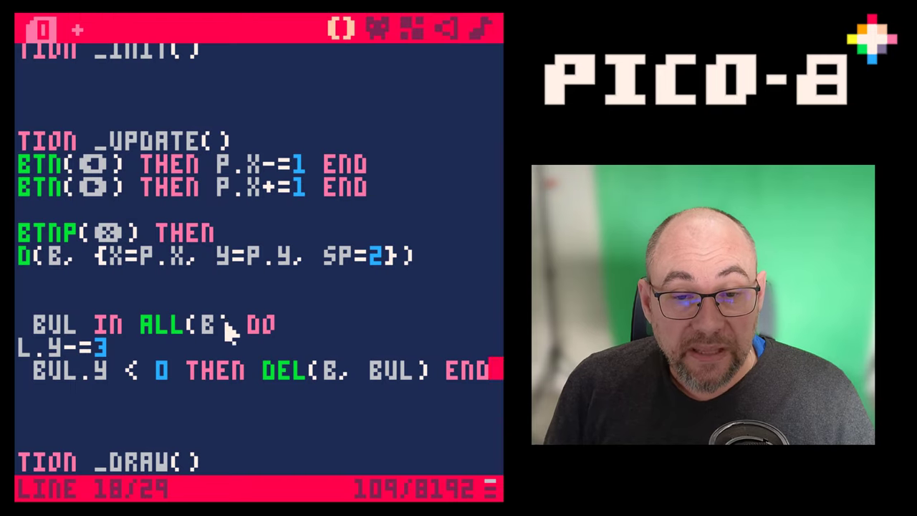
left_click_drag(214, 258, 16, 256)
left_click(116, 283)
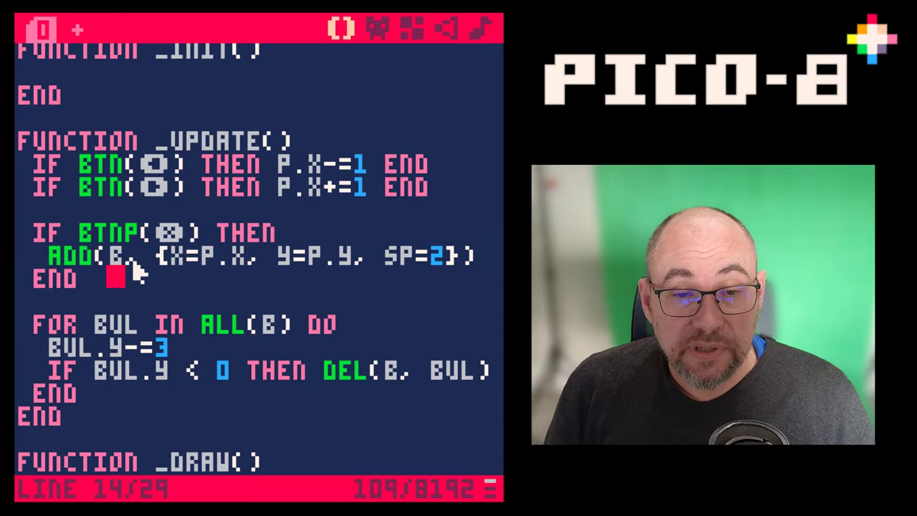
left_click(310, 238)
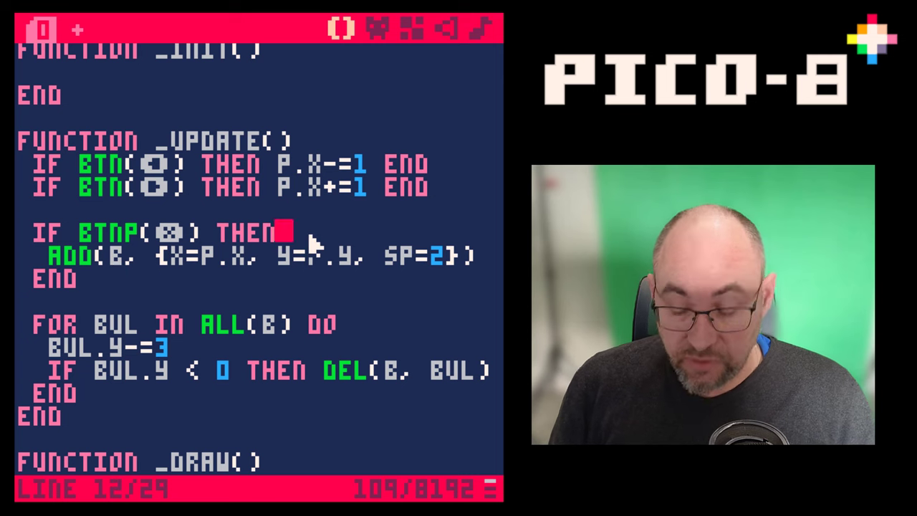
key("Return")
type("sfx(")
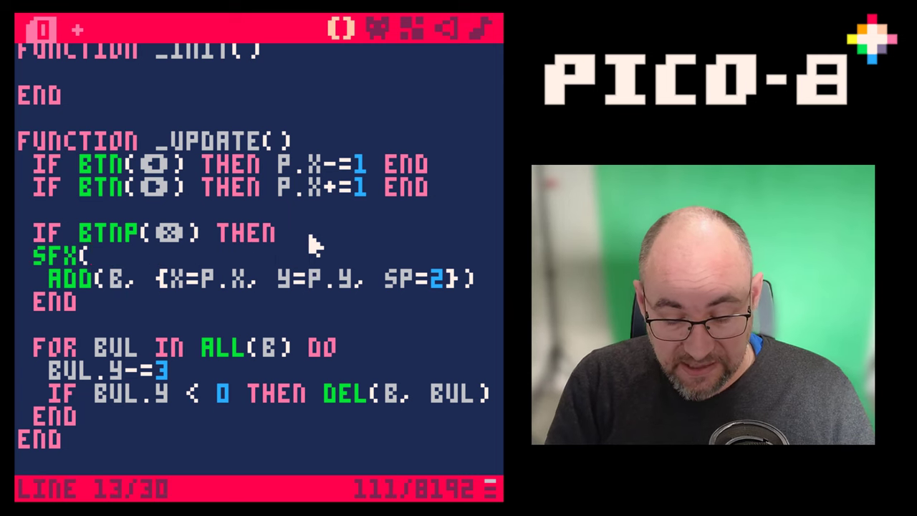
type("0)")
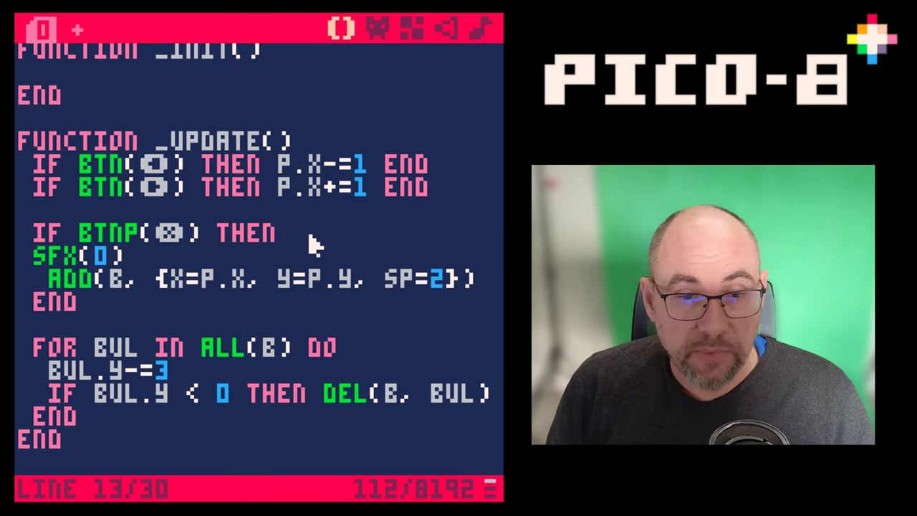
left_click(41, 259)
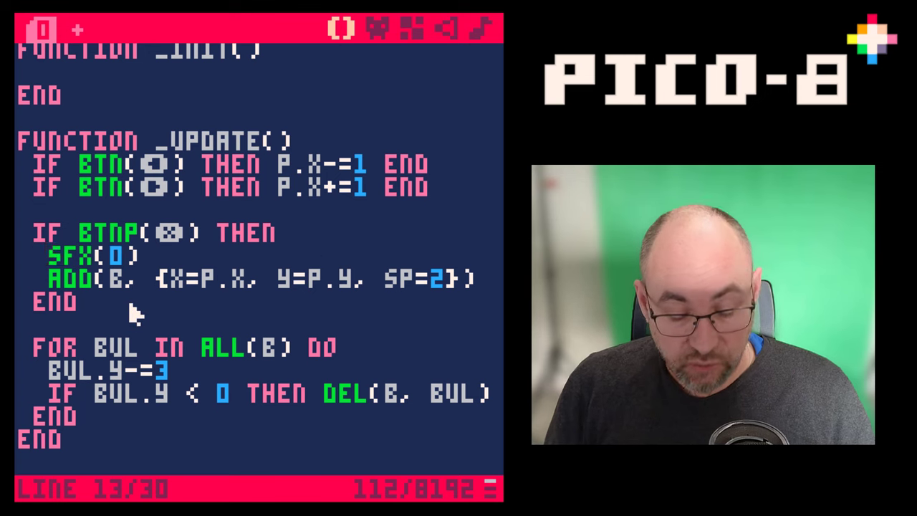
key("ctrl+s")
- Test-run the game, firing yellow bullets while steering the ship left and right, then return to the code editor
key("ctrl+r")
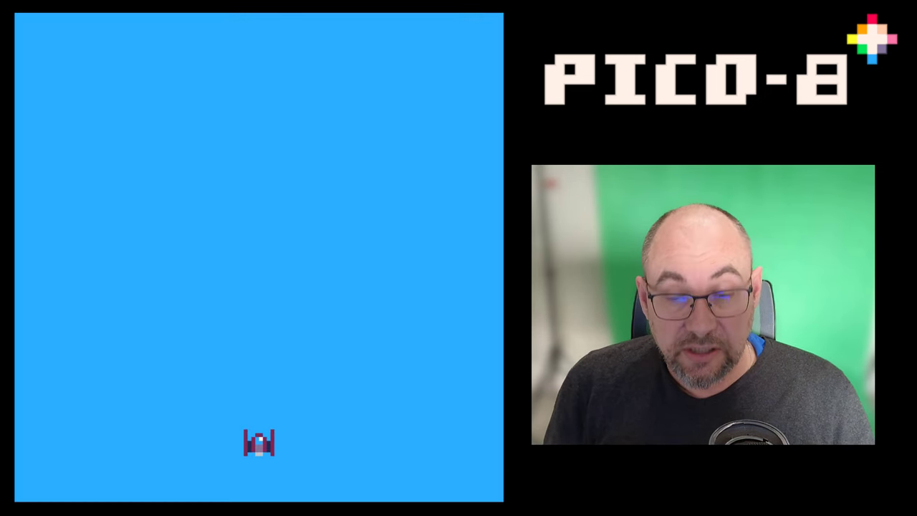
key("x")
key("Left")
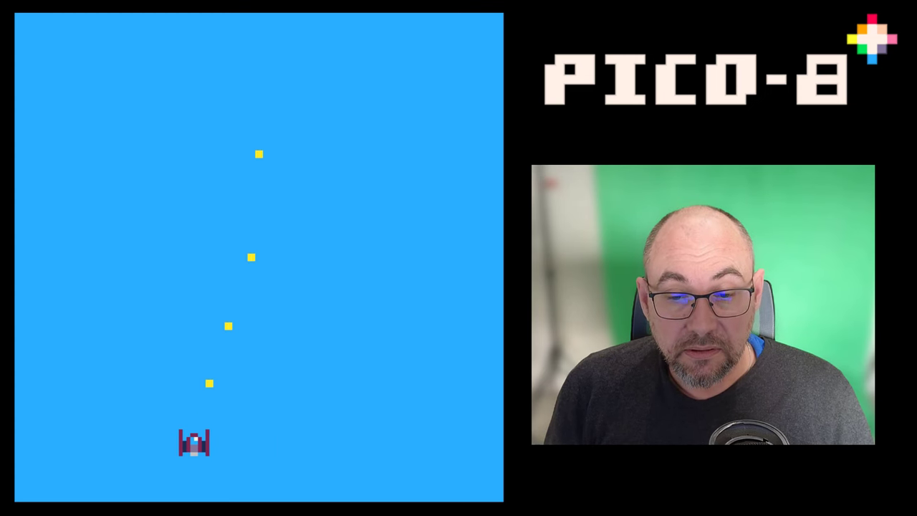
key("Right")
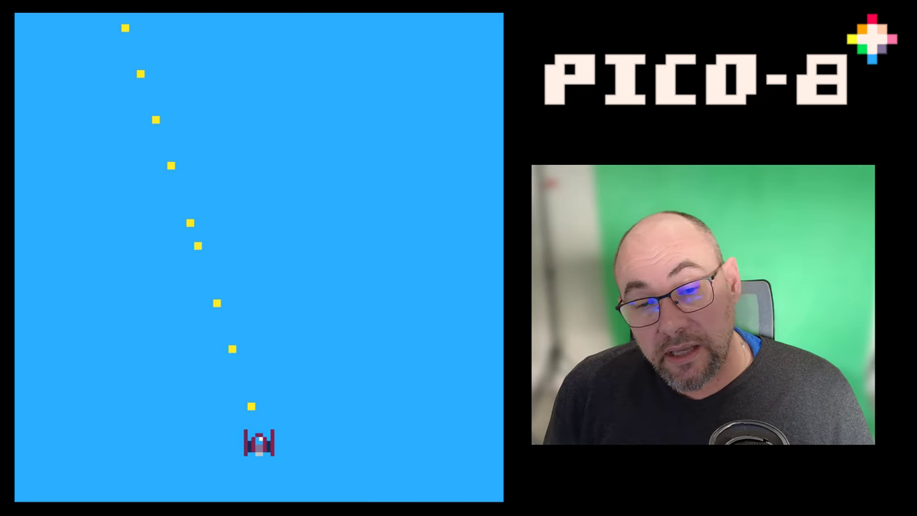
key("Left")
key("Right")
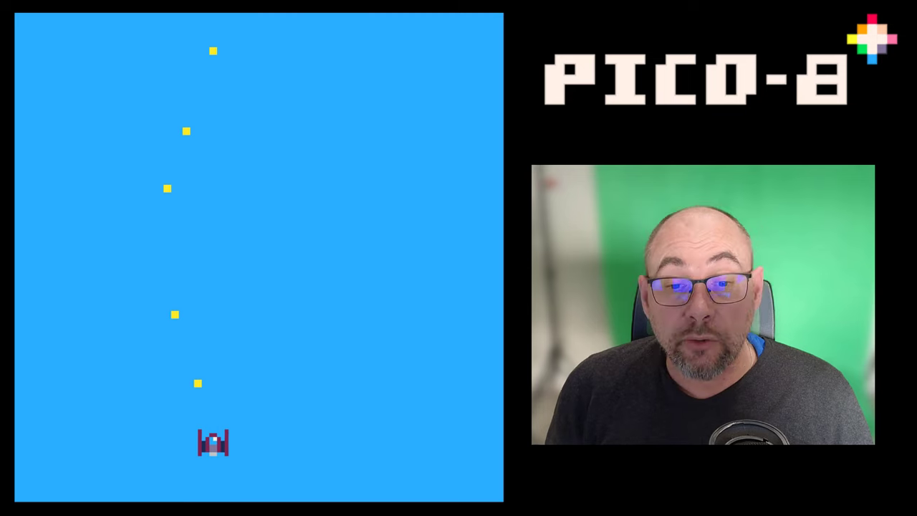
key("Left")
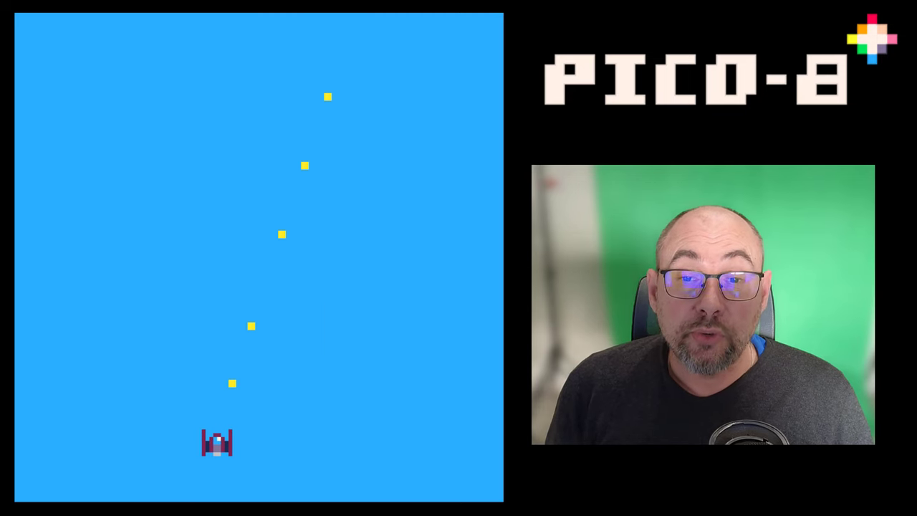
key("Right")
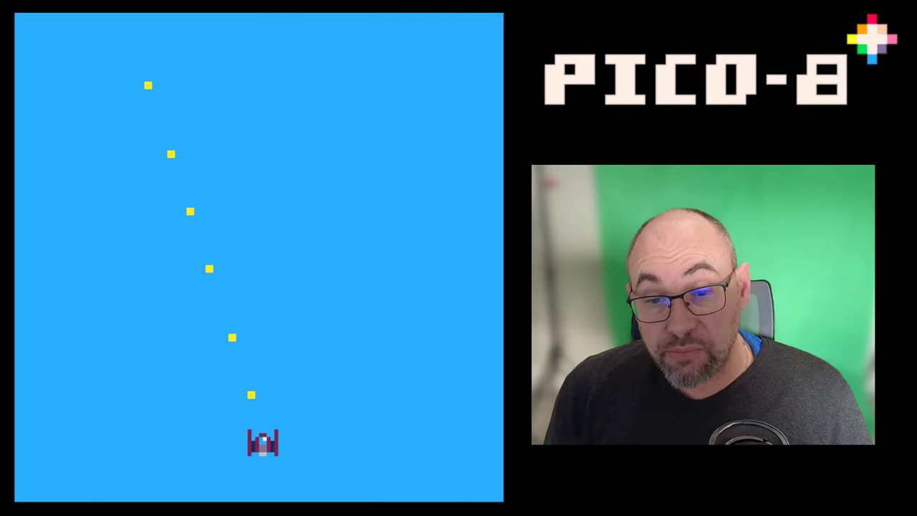
key("Left")
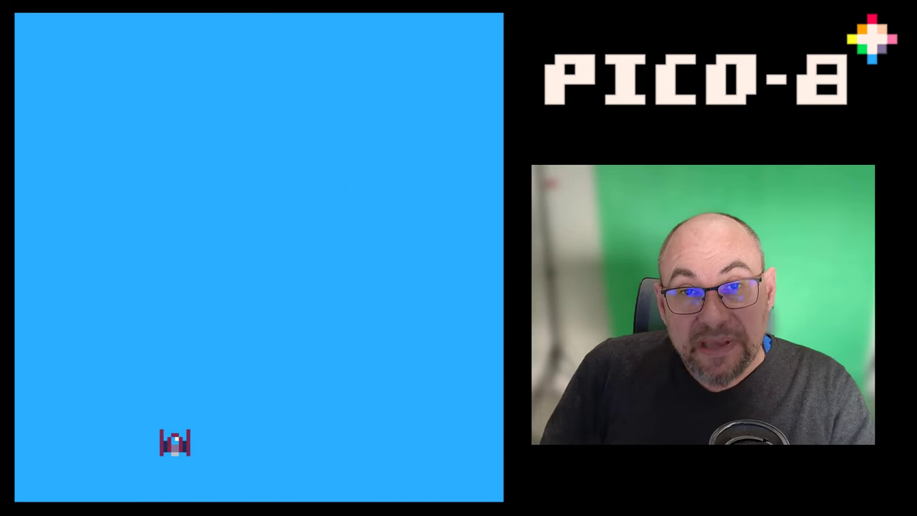
key("Escape")
key("Escape")
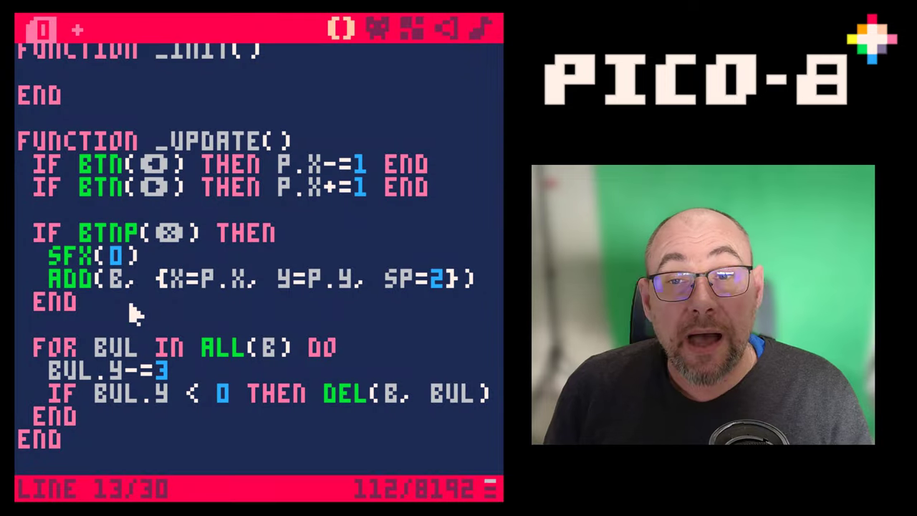